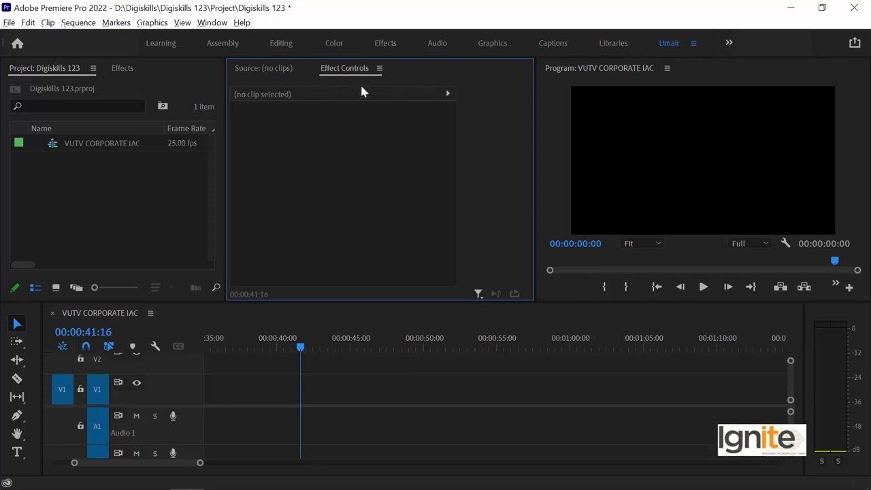
- Close the Effect Controls panel and reopen it beside the Source monitor
{"action": "left_click", "coordinate": [378, 68]}
{"action": "left_click", "coordinate": [403, 71]}
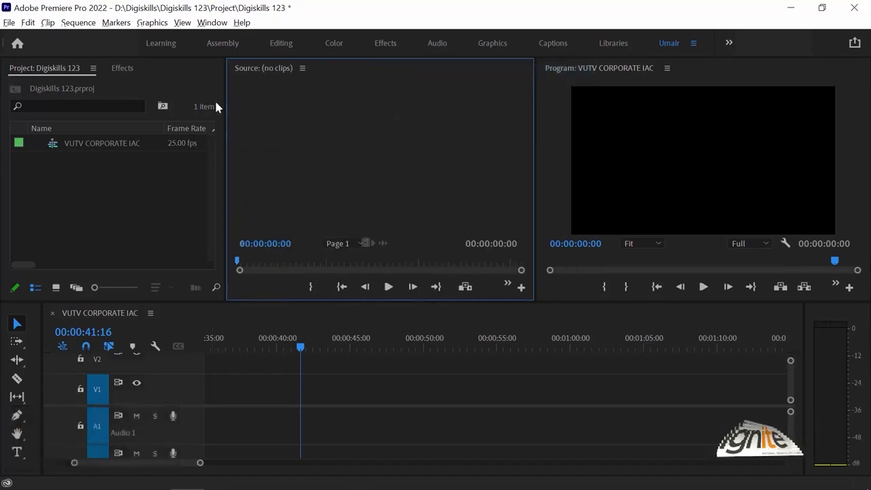
{"action": "left_click", "coordinate": [212, 23]}
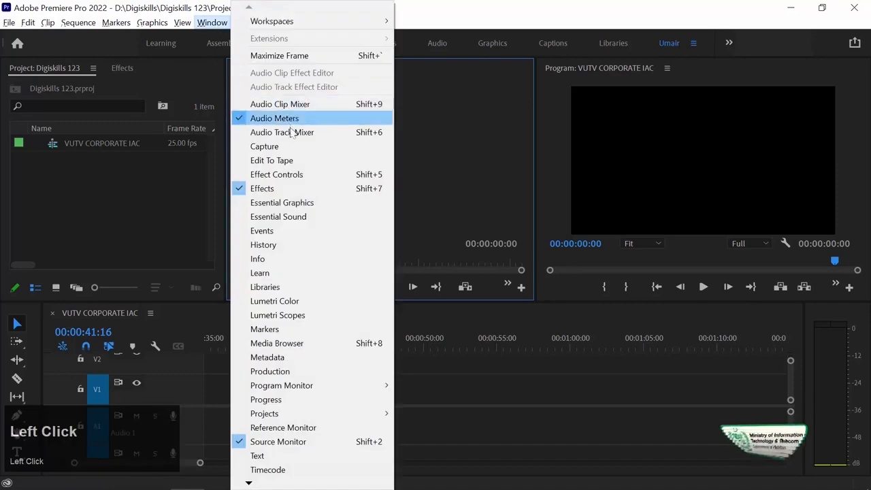
{"action": "left_click", "coordinate": [307, 176]}
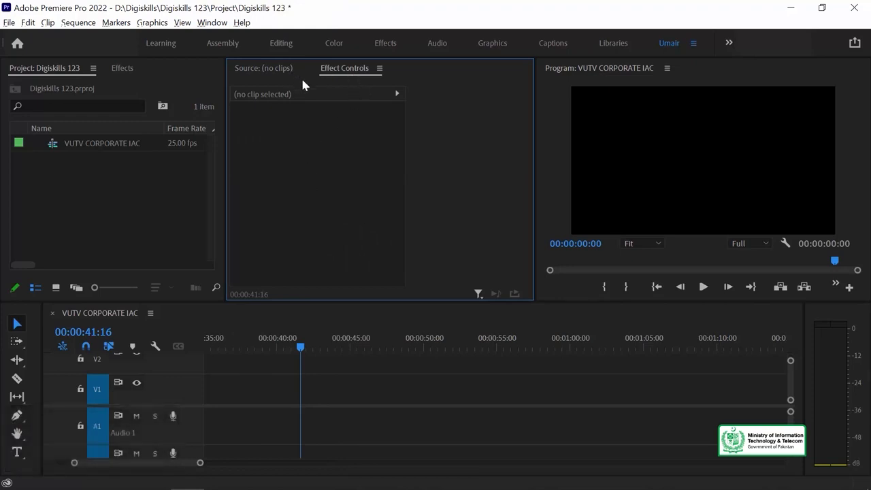
{"action": "mouse_move", "coordinate": [348, 68]}
{"action": "left_mouse_down"}
{"action": "mouse_move", "coordinate": [264, 114]}
{"action": "mouse_move", "coordinate": [50, 193]}
{"action": "mouse_move", "coordinate": [192, 200]}
{"action": "mouse_move", "coordinate": [274, 222]}
{"action": "mouse_move", "coordinate": [352, 66]}
{"action": "left_mouse_up"}
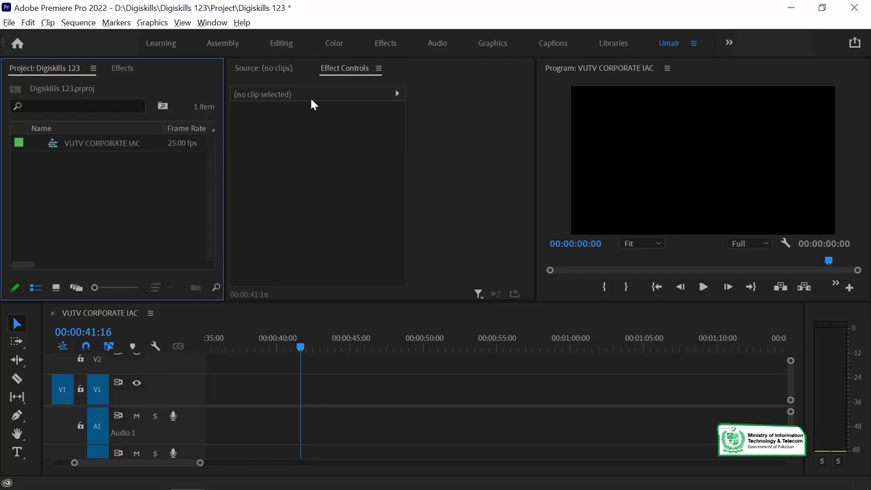
{"action": "left_click", "coordinate": [319, 76]}
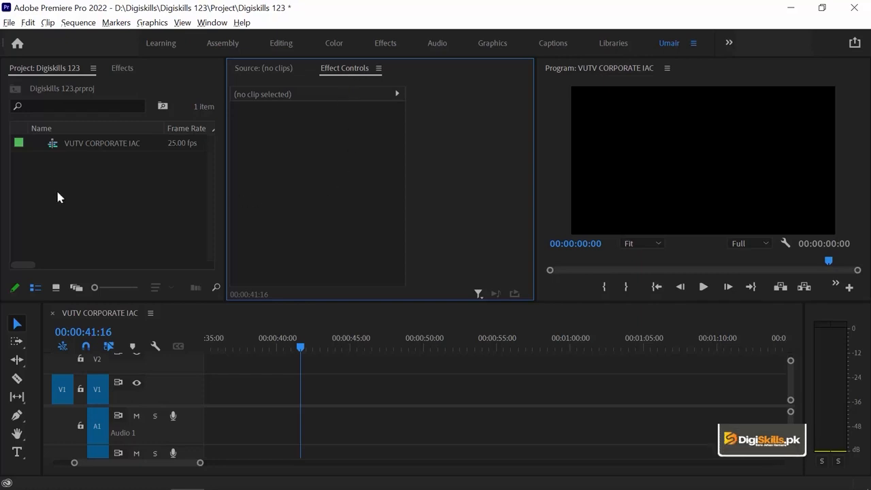
- Import the parrot, blooming spring flowers and wild-life insect images from the Images folder into the project
{"action": "left_click", "coordinate": [85, 195]}
{"action": "double_click", "coordinate": [93, 196]}
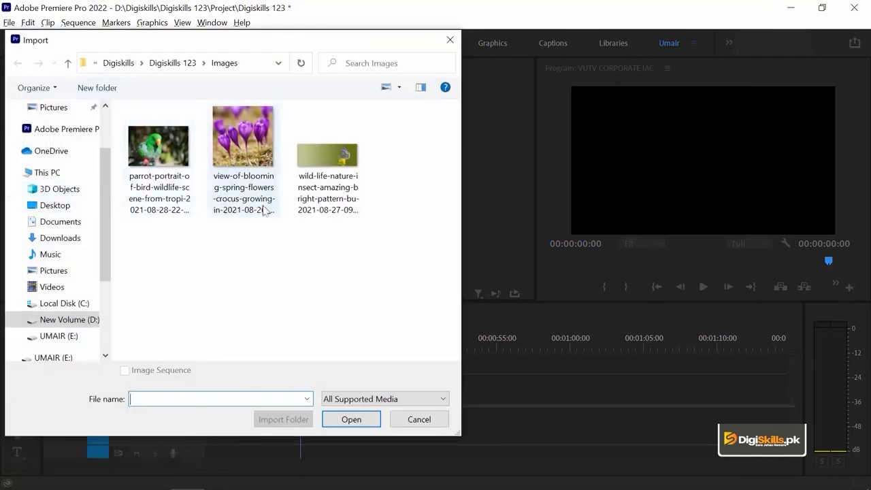
{"action": "left_click_drag", "start_coordinate": [378, 253], "coordinate": [123, 103]}
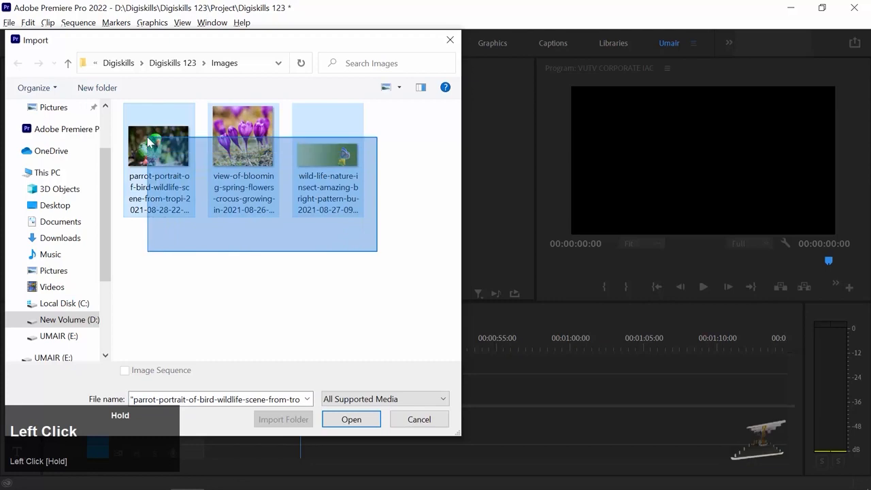
{"action": "left_click", "coordinate": [354, 419]}
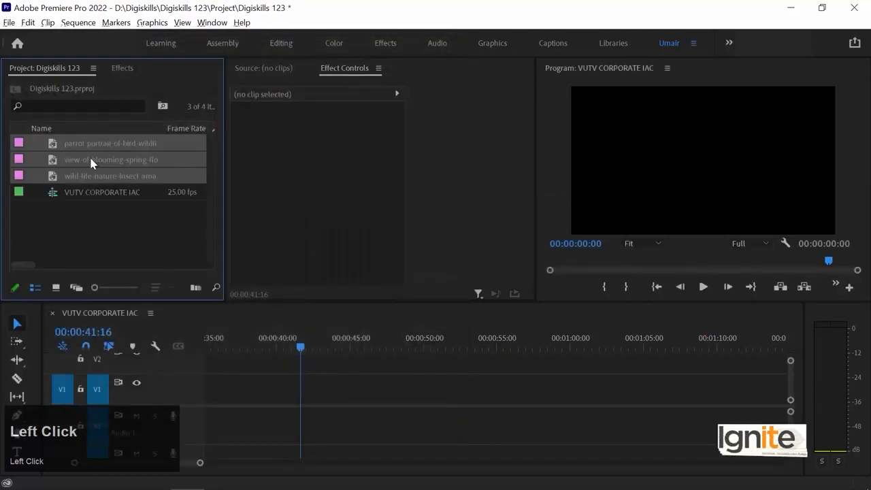
{"action": "left_click", "coordinate": [114, 222]}
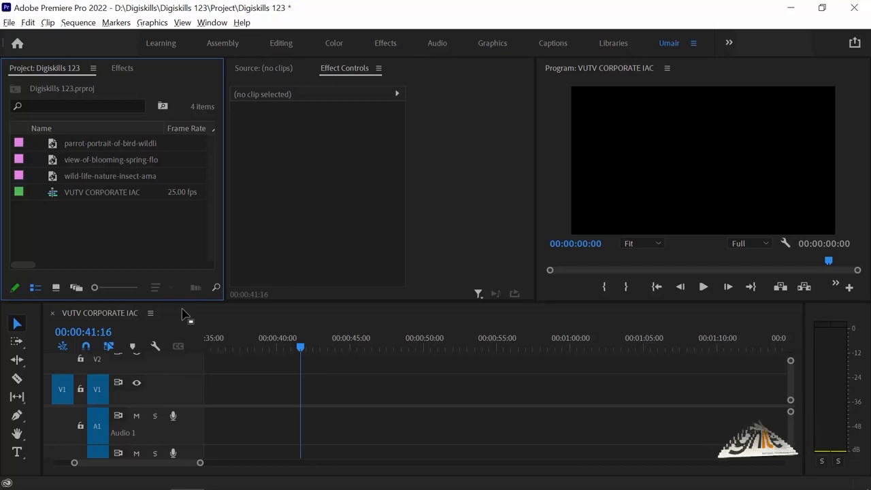
- Place the three imported images in a row on video track V1, starting at 00:00:41:16 with the wild-life image first
{"action": "left_click", "coordinate": [279, 316]}
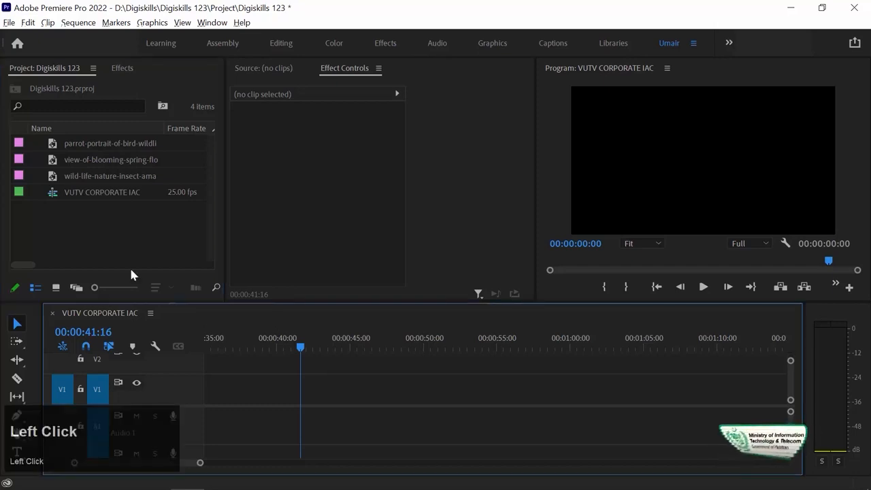
{"action": "left_click", "coordinate": [67, 175]}
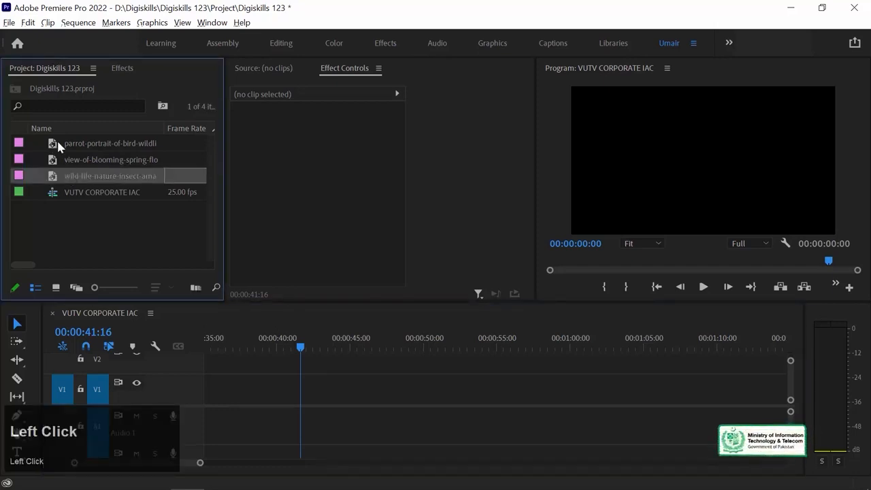
{"action": "left_click", "coordinate": [57, 144], "text": "shift"}
{"action": "left_click_drag", "start_coordinate": [50, 160], "coordinate": [54, 160]}
{"action": "left_click_drag", "start_coordinate": [259, 335], "coordinate": [414, 400]}
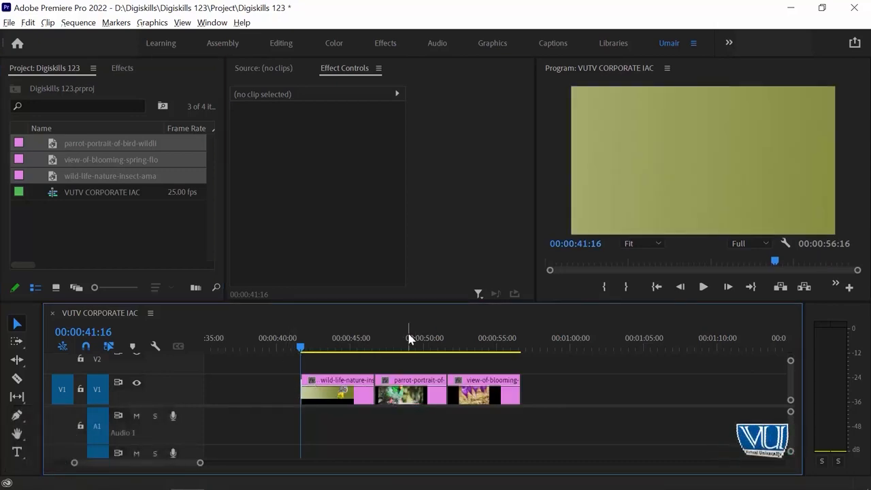
- Preview each of the three images at its place in the sequence
{"action": "left_click", "coordinate": [340, 338]}
{"action": "left_click", "coordinate": [406, 347]}
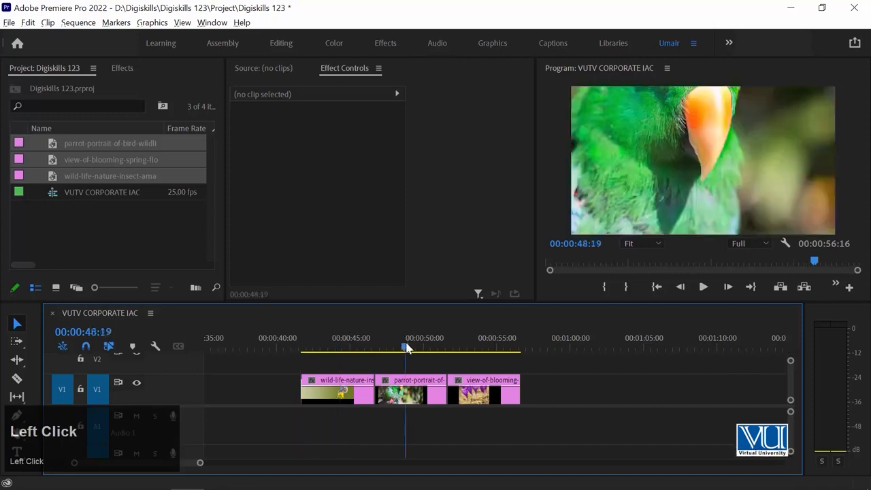
{"action": "left_click", "coordinate": [475, 347]}
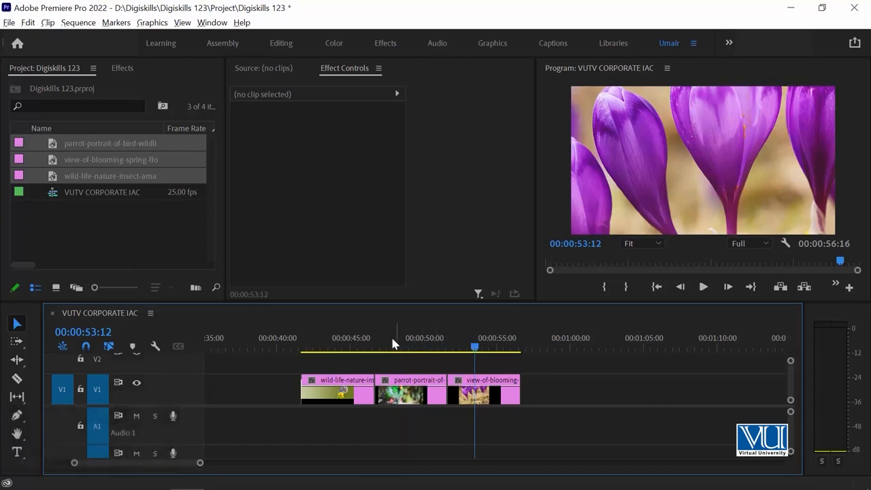
- Open the original parrot image in the Source monitor and compare it with its frame in the sequence at 00:00:48:07
{"action": "left_click", "coordinate": [115, 221]}
{"action": "double_click", "coordinate": [54, 145]}
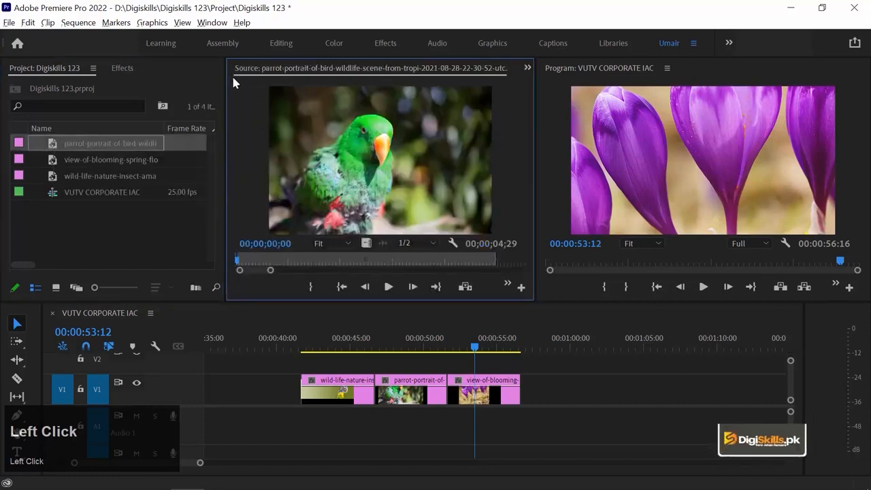
{"action": "left_click", "coordinate": [398, 338]}
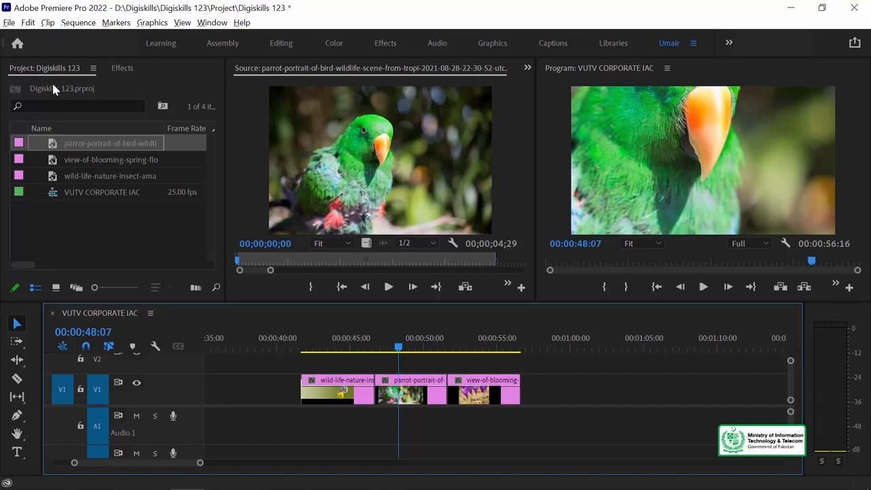
- Check the sequence's horizontal and vertical frame size in Sequence Settings, and leave the settings without changing anything
{"action": "left_click", "coordinate": [79, 22]}
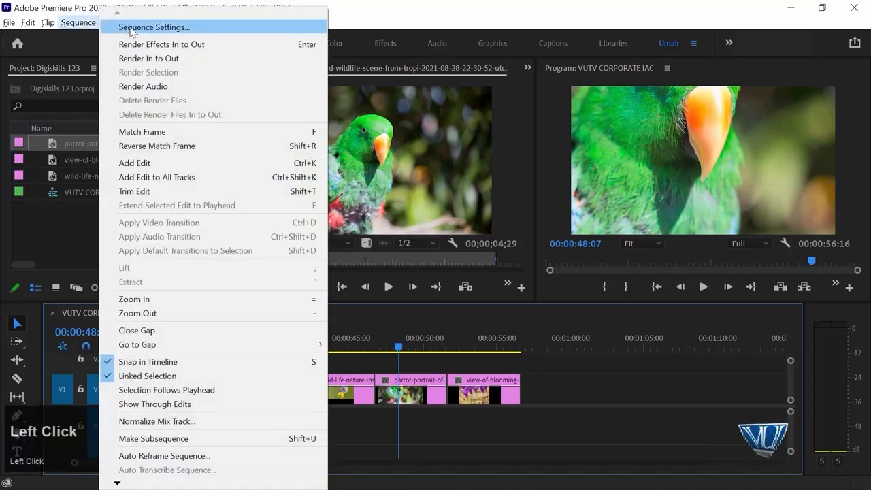
{"action": "left_click", "coordinate": [126, 29]}
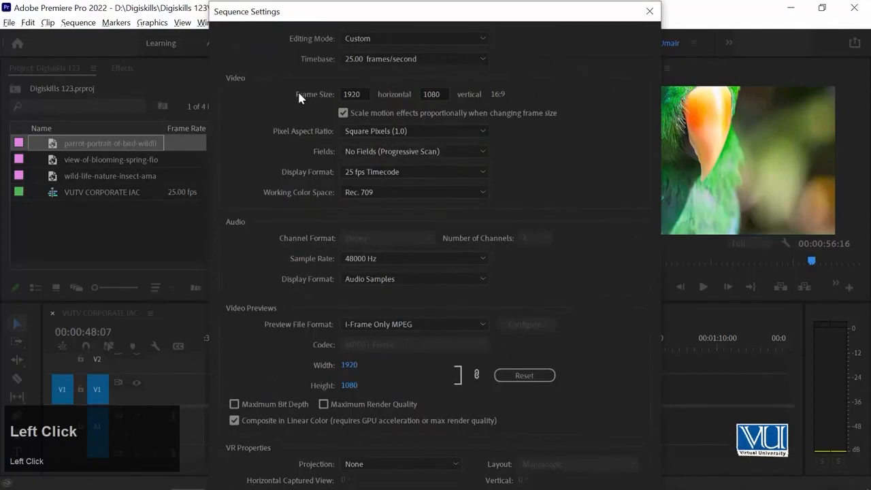
{"action": "left_click", "coordinate": [365, 93]}
{"action": "left_click", "coordinate": [444, 93]}
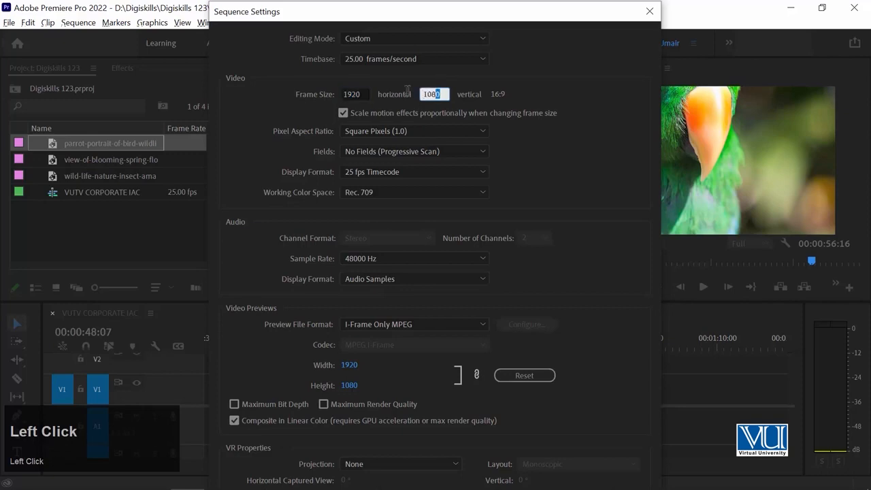
{"action": "left_click", "coordinate": [352, 94]}
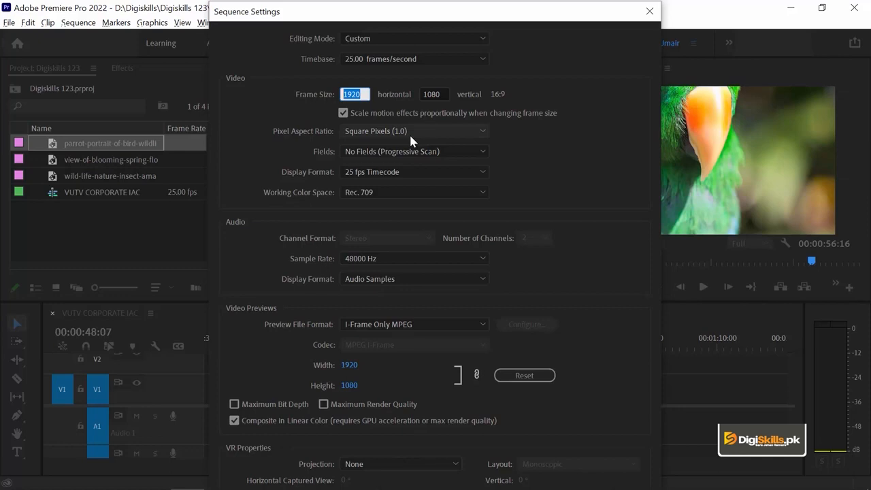
{"action": "key", "text": "Escape"}
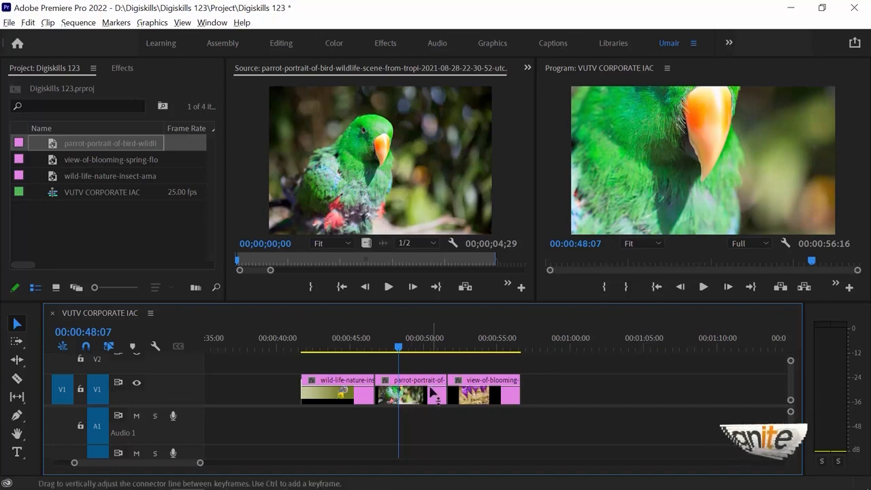
- Bring Effect Controls to the front and display the properties of the parrot clip on V1
{"action": "left_click", "coordinate": [405, 400]}
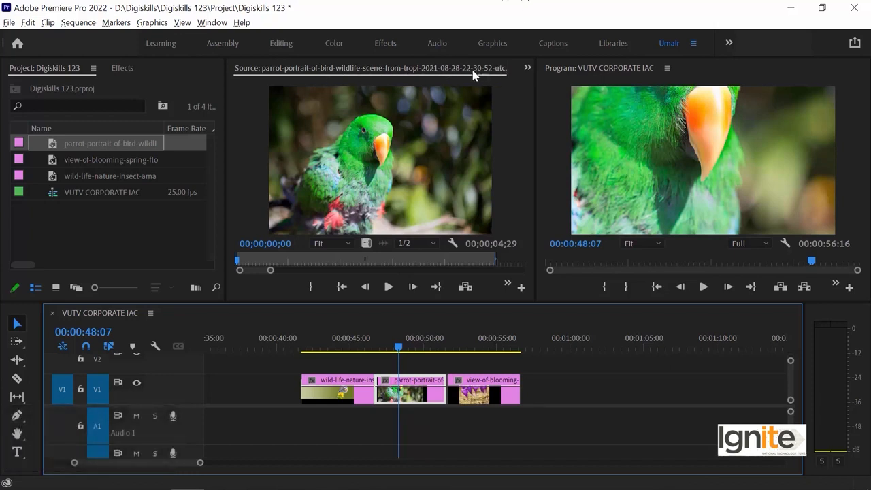
{"action": "left_click", "coordinate": [528, 68]}
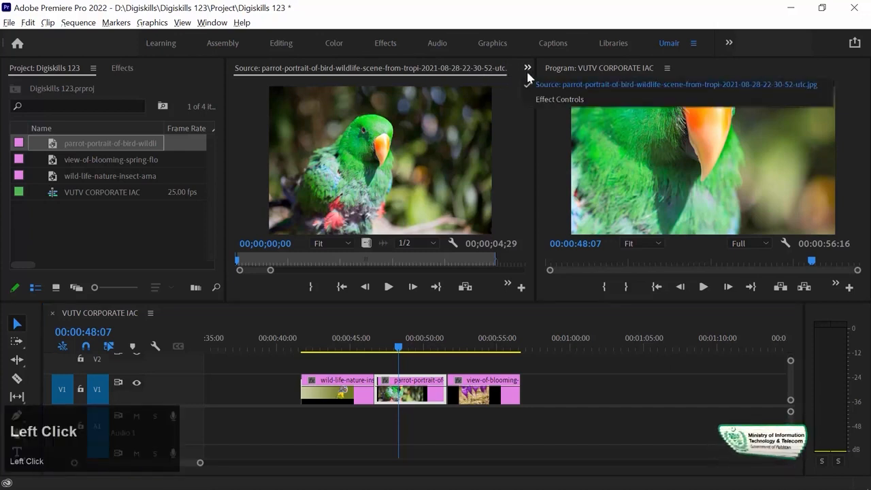
{"action": "left_click", "coordinate": [555, 100]}
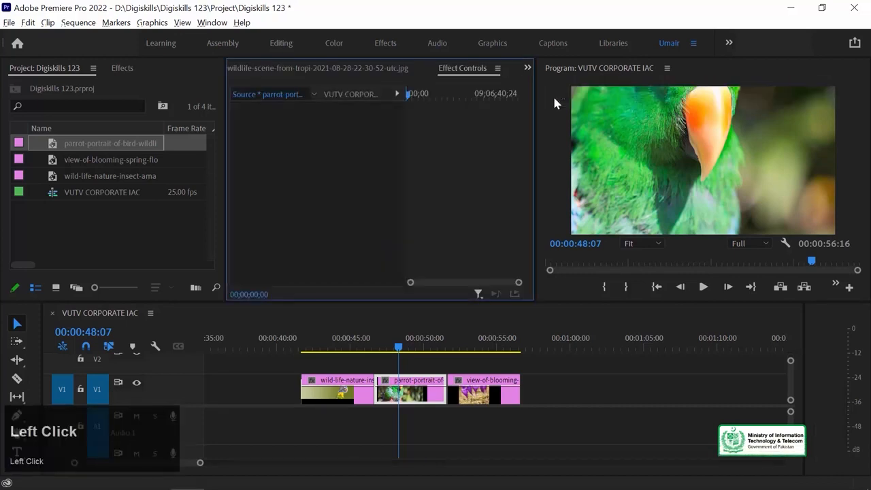
{"action": "left_click", "coordinate": [419, 367]}
{"action": "left_click", "coordinate": [412, 401]}
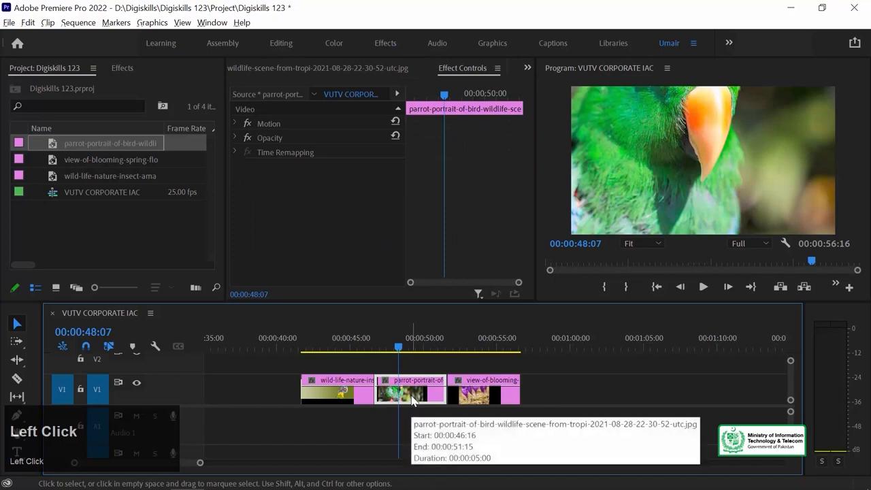
{"action": "left_click", "coordinate": [423, 366]}
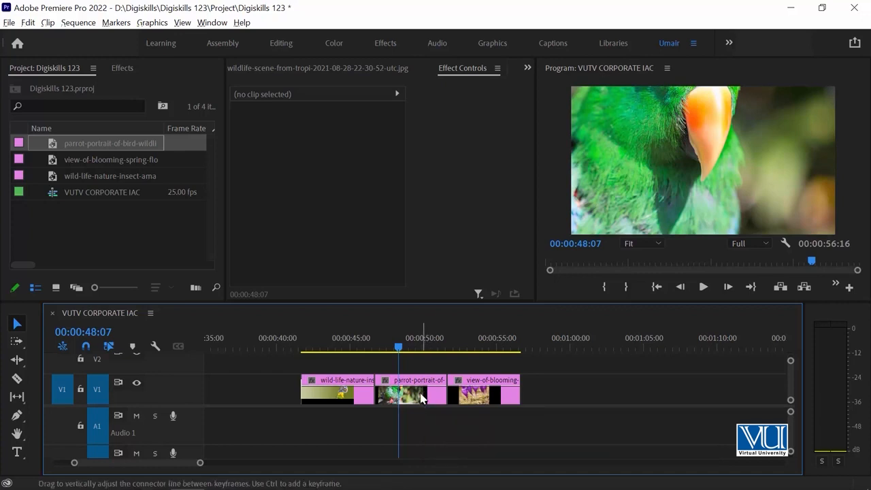
{"action": "left_click", "coordinate": [420, 400]}
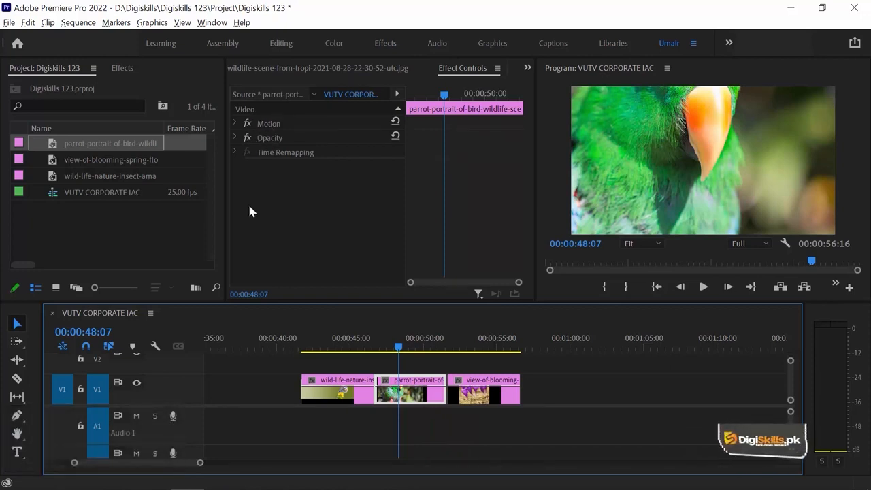
- Expand the parrot clip's Motion properties in Effect Controls
{"action": "left_click", "coordinate": [236, 122]}
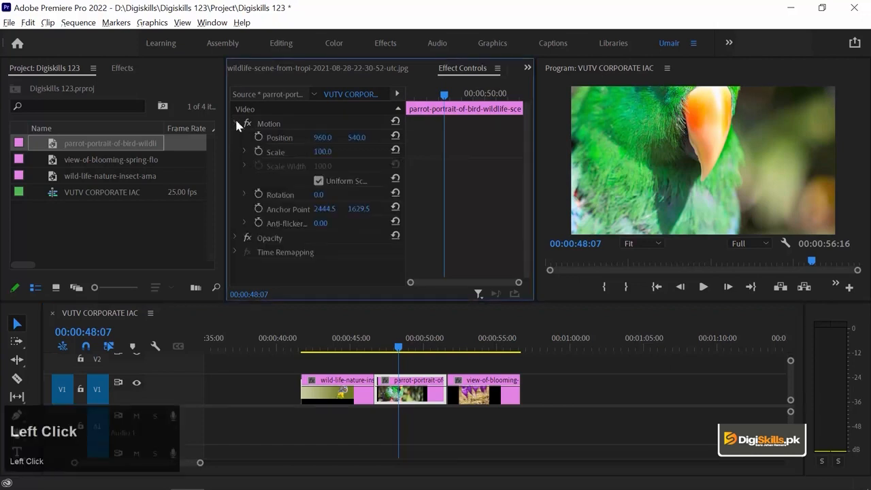
{"action": "left_click", "coordinate": [235, 123]}
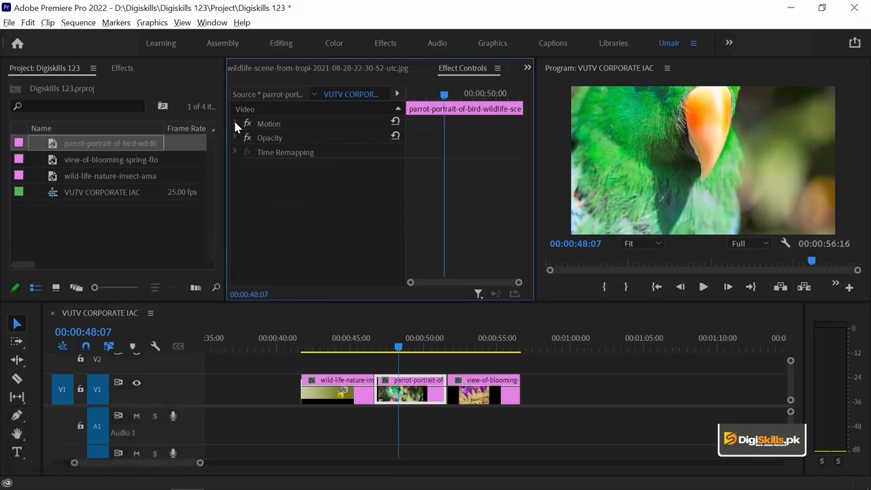
{"action": "left_click", "coordinate": [234, 122]}
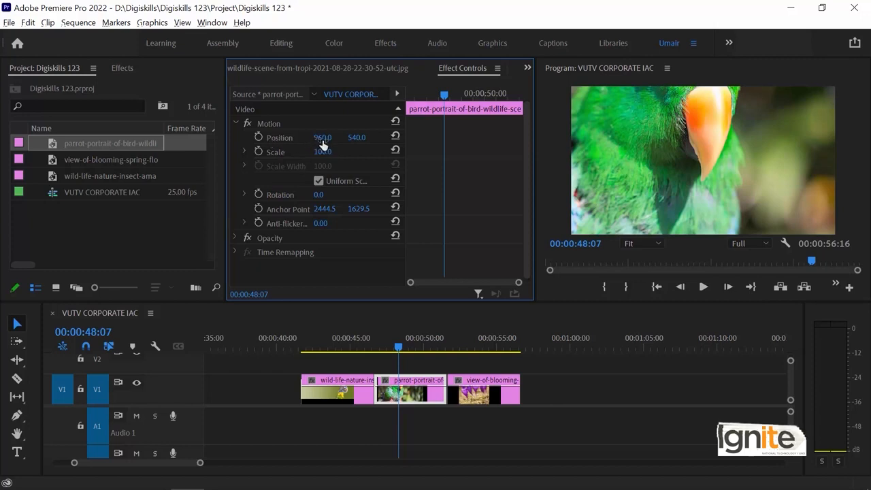
- Try shifting the parrot clip to horizontal position 1340 and altering its vertical position
{"action": "left_click_drag", "start_coordinate": [323, 139], "coordinate": [568, 139]}
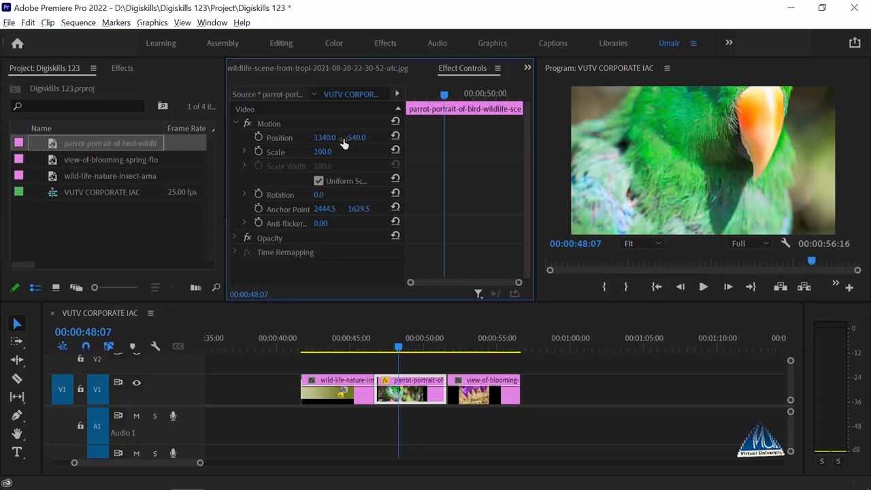
{"action": "left_click_drag", "start_coordinate": [358, 141], "coordinate": [477, 141]}
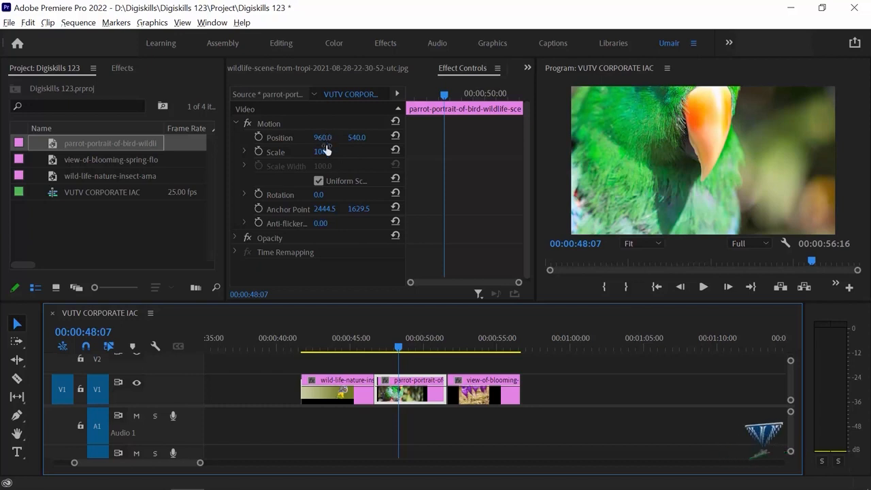
- Slide the parrot clip horizontally to about -1289, partly out of the frame, and bring it back to horizontal position 976
{"action": "left_click_drag", "start_coordinate": [326, 138], "coordinate": [0, 138]}
{"action": "left_click_drag", "start_coordinate": [317, 138], "coordinate": [106, 138]}
{"action": "left_click_drag", "start_coordinate": [319, 142], "coordinate": [116, 139]}
{"action": "left_click_drag", "start_coordinate": [37, 143], "coordinate": [12, 142]}
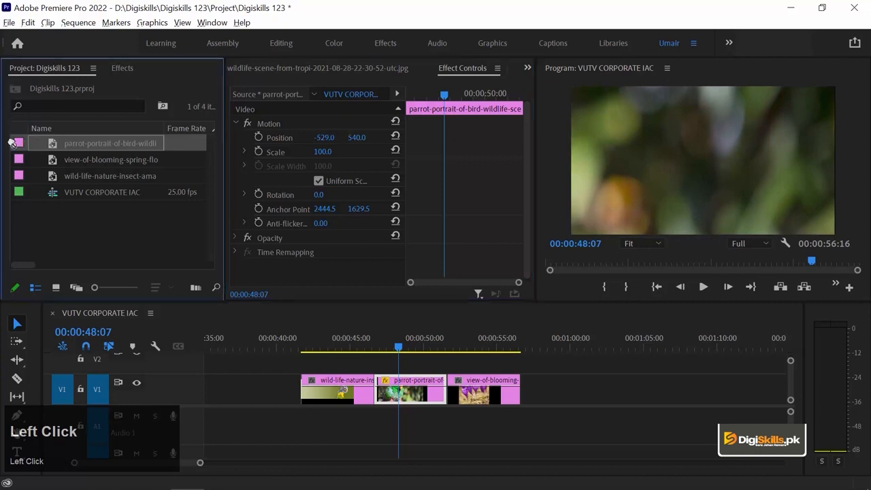
{"action": "left_click_drag", "start_coordinate": [332, 137], "coordinate": [113, 138]}
{"action": "left_click", "coordinate": [330, 138]}
{"action": "left_click", "coordinate": [340, 108]}
{"action": "left_click_drag", "start_coordinate": [333, 139], "coordinate": [209, 138]}
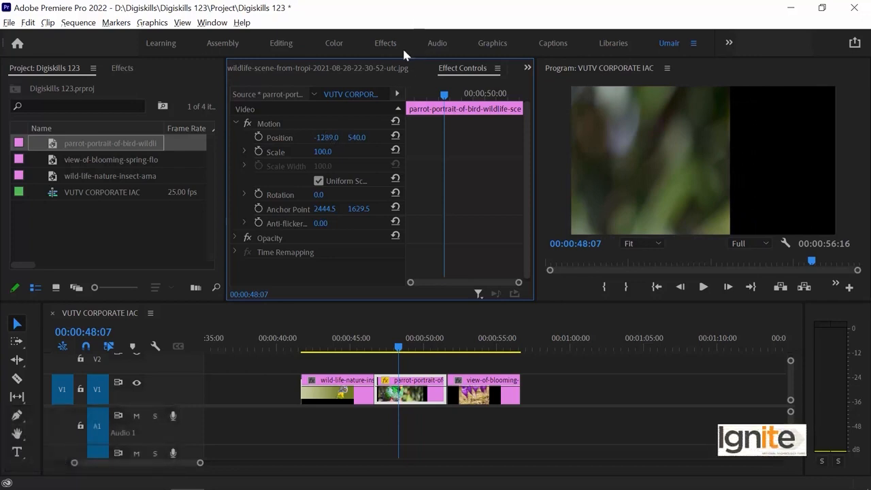
{"action": "left_click_drag", "start_coordinate": [326, 139], "coordinate": [157, 134]}
{"action": "left_click_drag", "start_coordinate": [323, 137], "coordinate": [294, 138]}
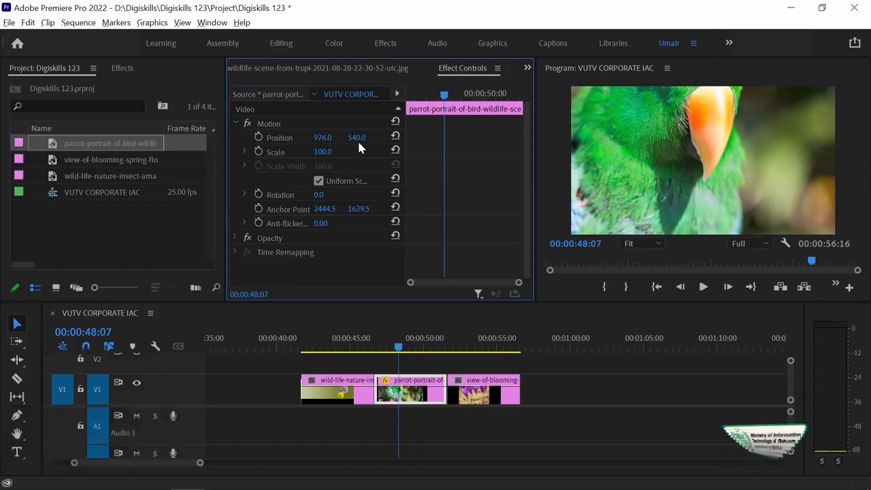
- Lower the parrot clip to vertical position 890 and try scaling it down to 58 and up to 305
{"action": "mouse_move", "coordinate": [359, 138]}
{"action": "left_mouse_down"}
{"action": "mouse_move", "coordinate": [422, 137]}
{"action": "mouse_move", "coordinate": [356, 137]}
{"action": "mouse_move", "coordinate": [410, 137]}
{"action": "mouse_move", "coordinate": [357, 138]}
{"action": "mouse_move", "coordinate": [365, 138]}
{"action": "left_mouse_up"}
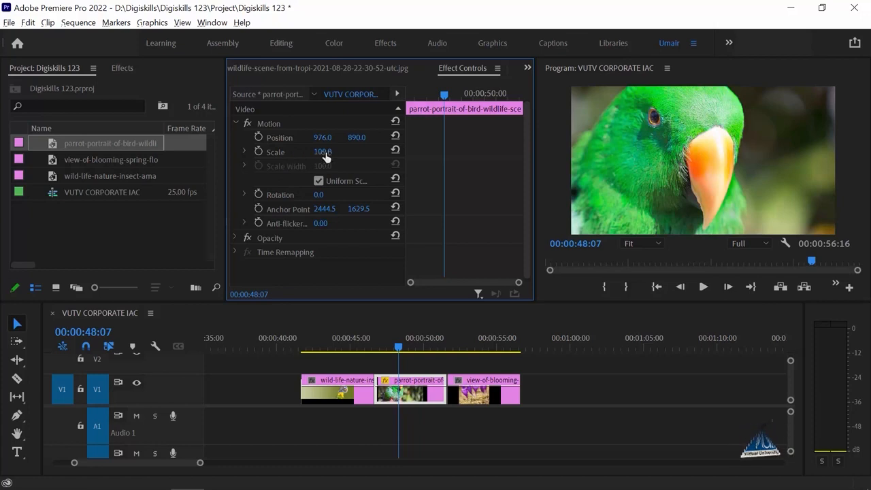
{"action": "left_click_drag", "start_coordinate": [326, 157], "coordinate": [298, 156]}
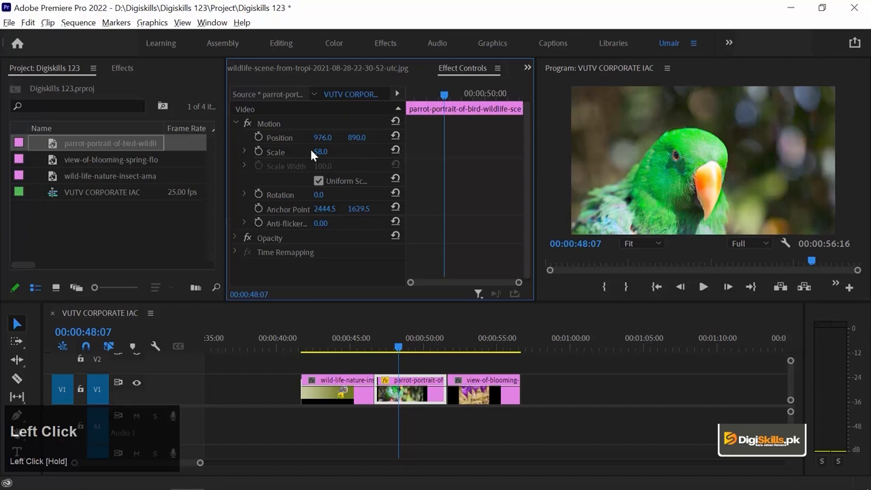
{"action": "left_click_drag", "start_coordinate": [319, 152], "coordinate": [464, 151]}
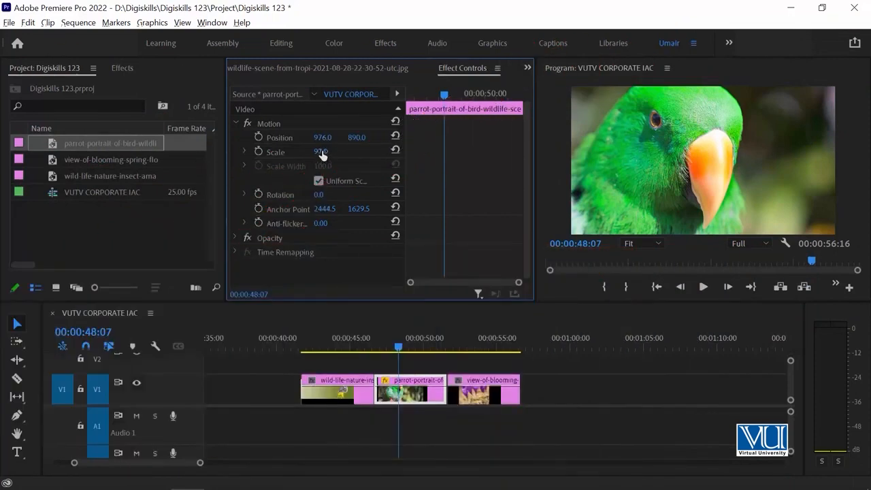
{"action": "left_click_drag", "start_coordinate": [322, 156], "coordinate": [463, 155]}
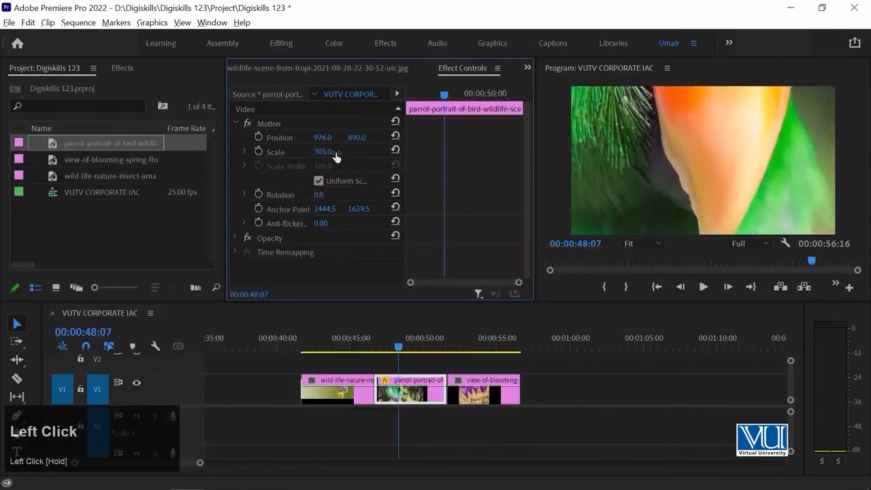
- Shift the parrot clip to horizontal position 1356 and vary its scale between 331 and 29
{"action": "left_click_drag", "start_coordinate": [322, 138], "coordinate": [422, 138]}
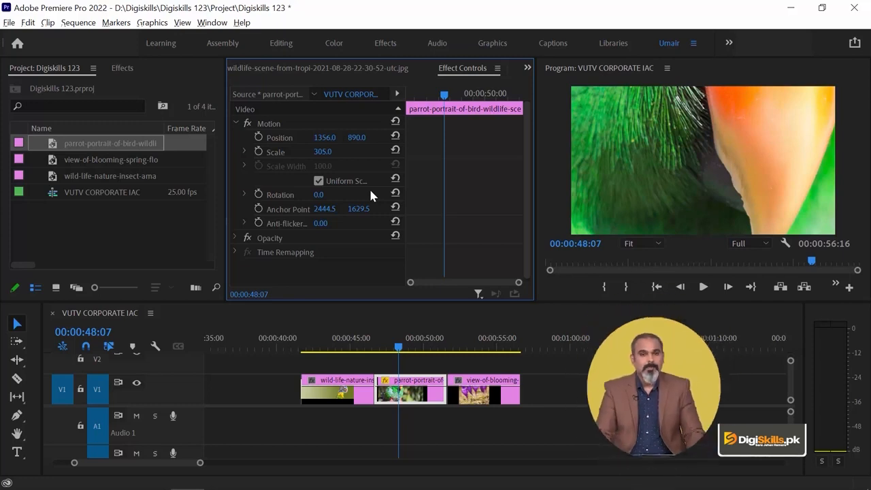
{"action": "left_click_drag", "start_coordinate": [325, 151], "coordinate": [307, 162]}
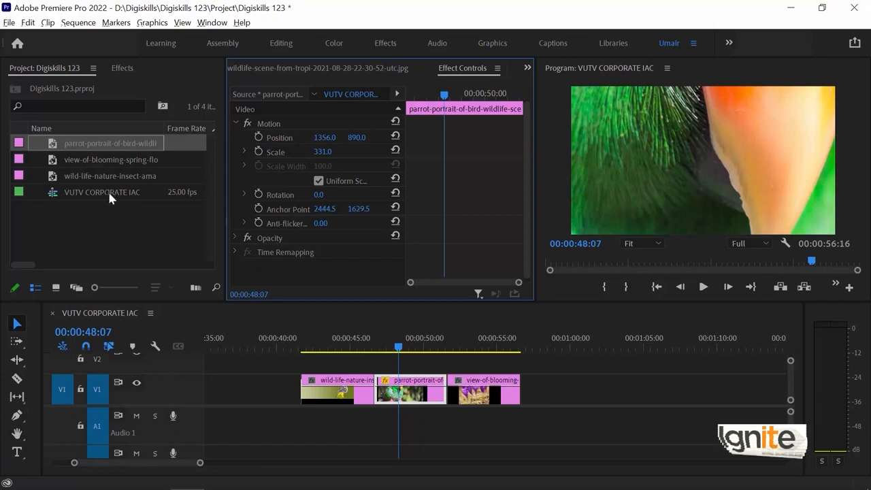
{"action": "left_click_drag", "start_coordinate": [325, 155], "coordinate": [638, 141]}
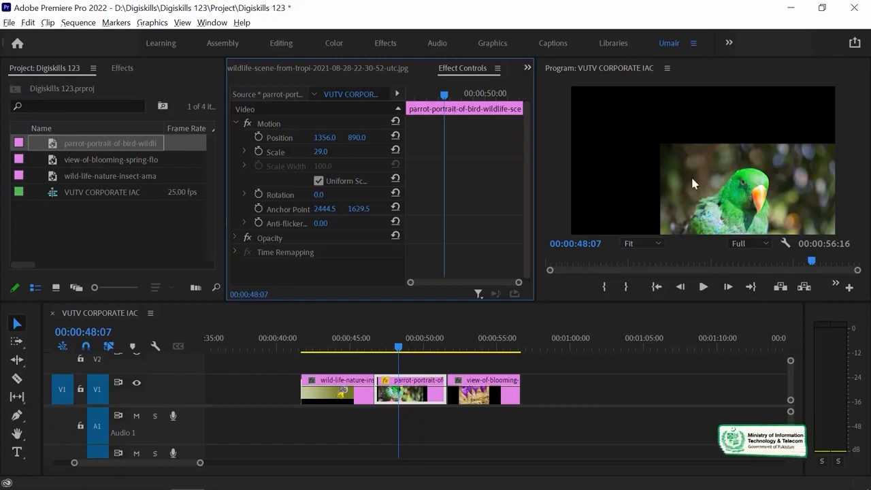
- Reframe the parrot clip at scale 59 with its position at 1105, 730
{"action": "left_click_drag", "start_coordinate": [326, 152], "coordinate": [667, 147]}
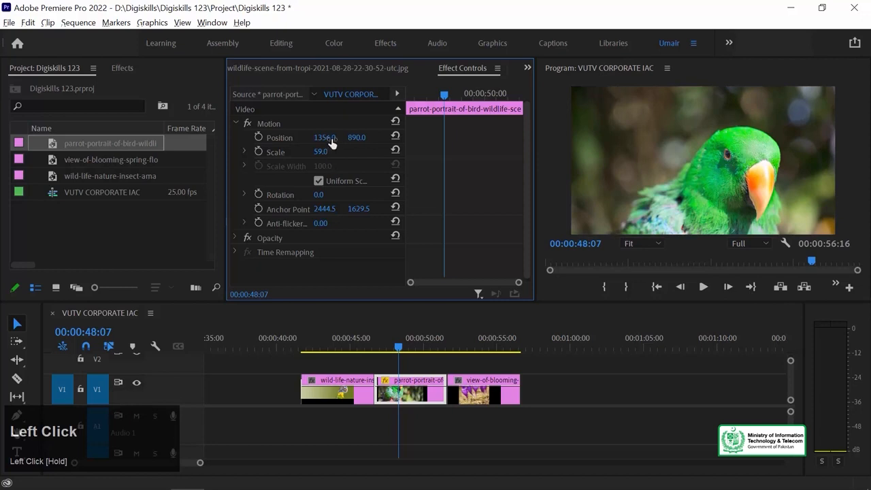
{"action": "left_click_drag", "start_coordinate": [332, 138], "coordinate": [165, 137]}
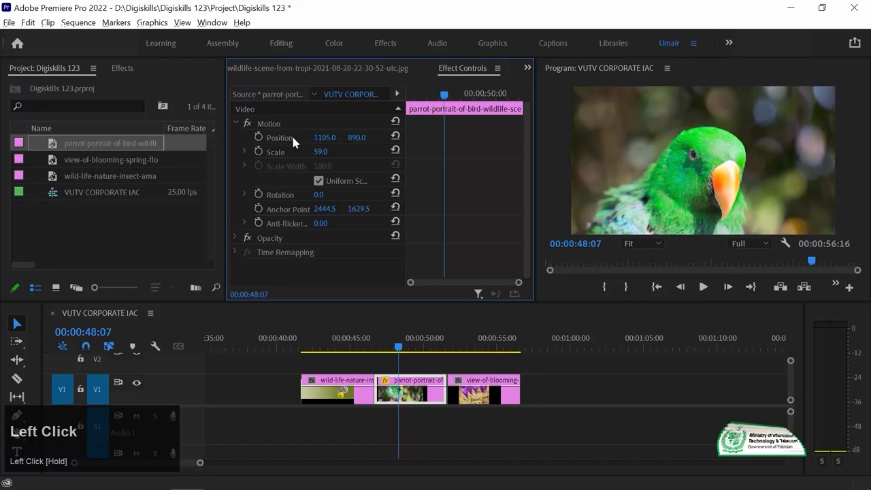
{"action": "left_click_drag", "start_coordinate": [357, 138], "coordinate": [248, 137]}
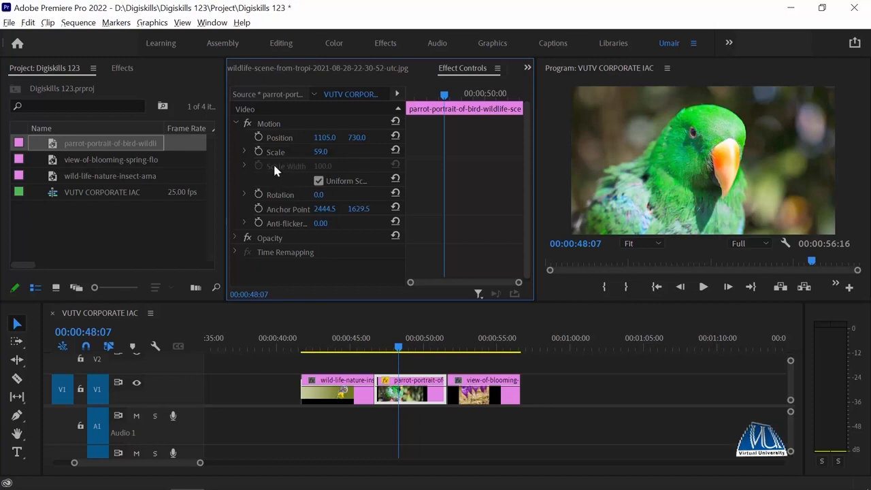
{"action": "key", "text": "ctrl+s"}
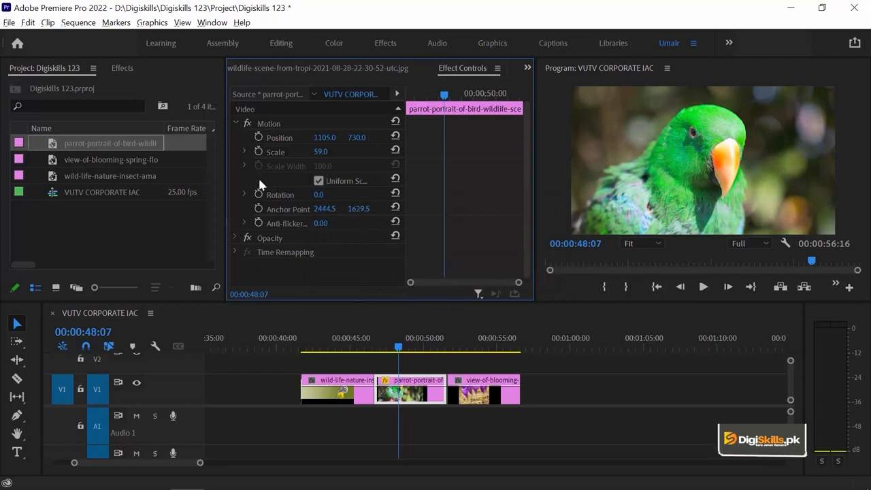
- Scale the parrot clip to 75, and with Uniform Scale turned off stretch its Scale Height to 160
{"action": "left_click_drag", "start_coordinate": [322, 155], "coordinate": [339, 155]}
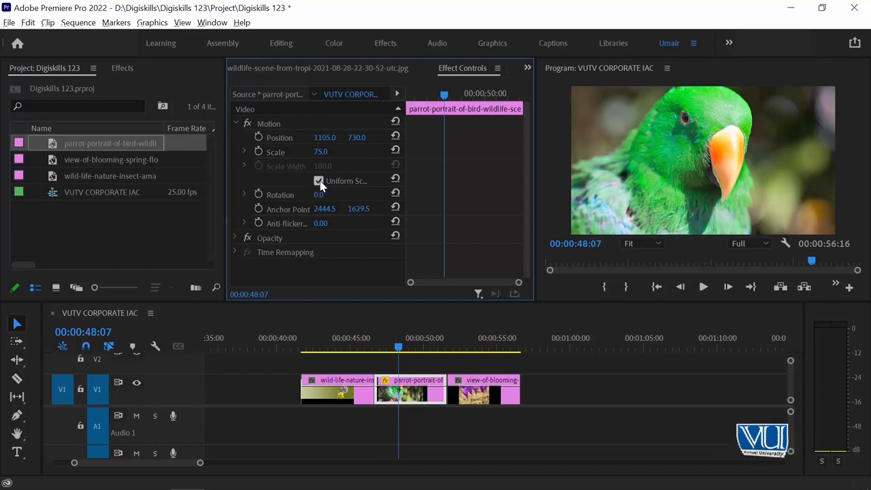
{"action": "left_click", "coordinate": [319, 181]}
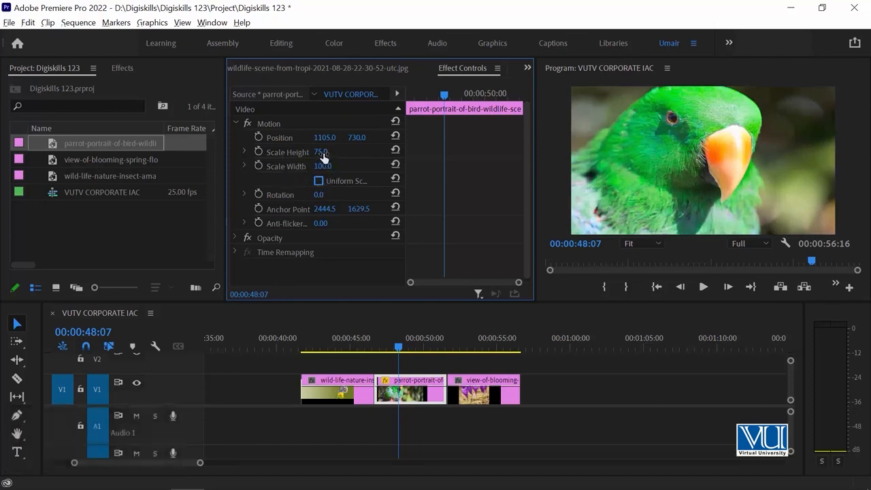
{"action": "left_click", "coordinate": [322, 153]}
{"action": "left_click_drag", "start_coordinate": [322, 153], "coordinate": [359, 153]}
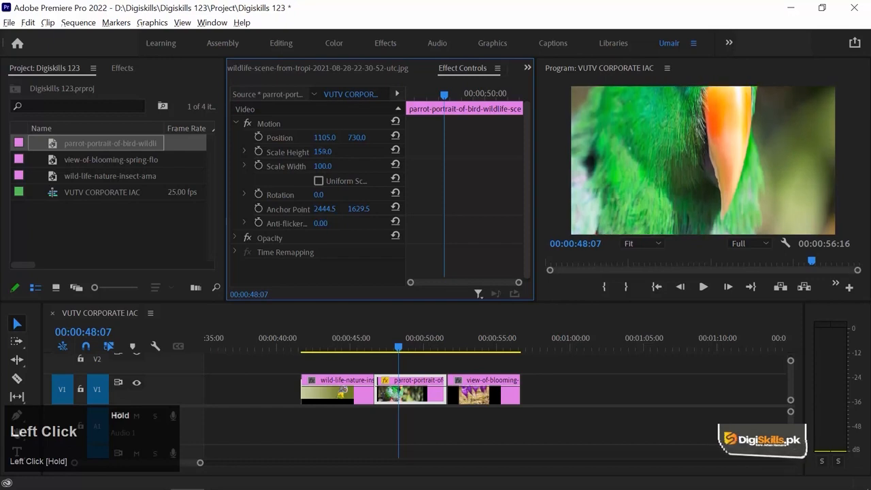
- Distort the parrot clip with Scale Width 27 and Scale Heights of 41 and 74, ending at height 38 and width 121
{"action": "left_click", "coordinate": [323, 166]}
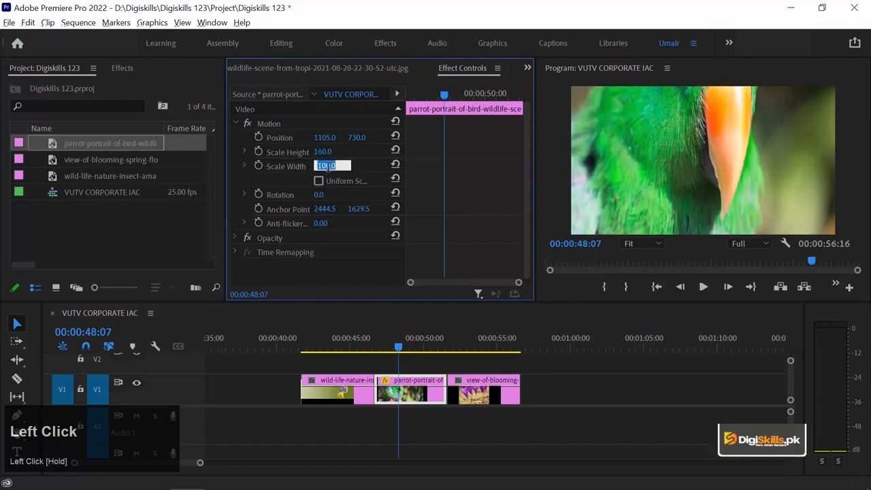
{"action": "left_click_drag", "start_coordinate": [318, 167], "coordinate": [293, 153]}
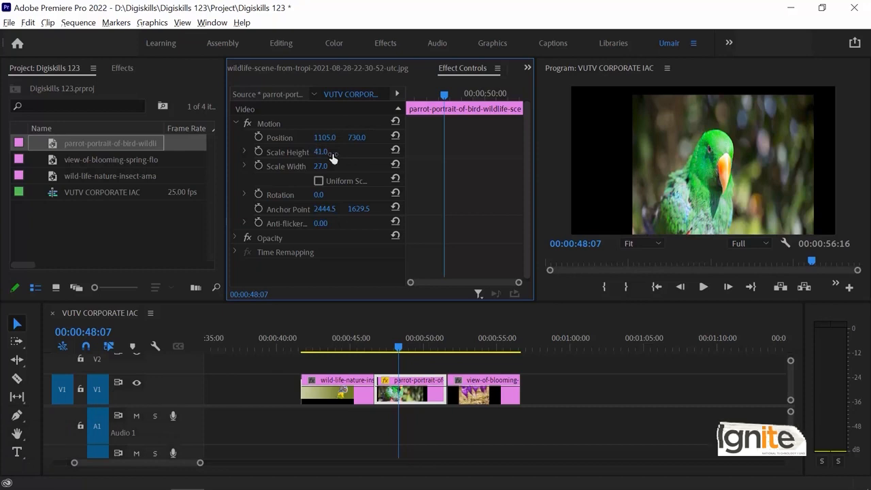
{"action": "left_click_drag", "start_coordinate": [320, 153], "coordinate": [342, 152]}
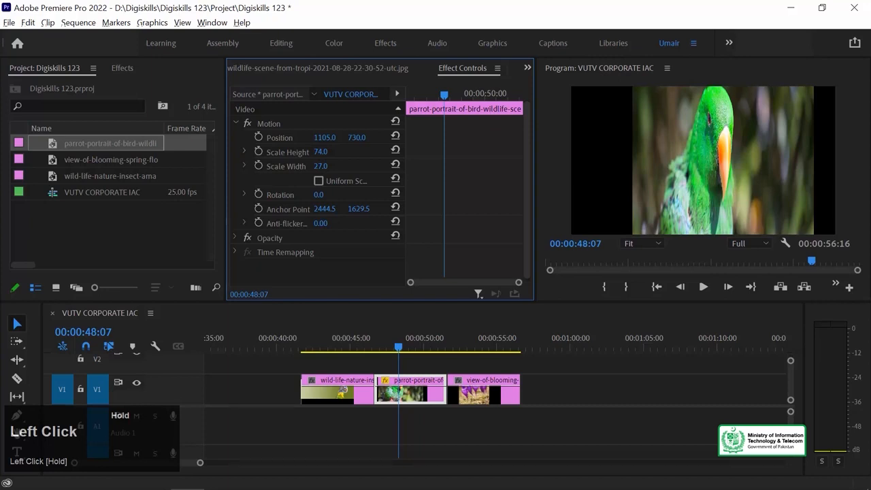
{"action": "left_click_drag", "start_coordinate": [342, 152], "coordinate": [364, 166]}
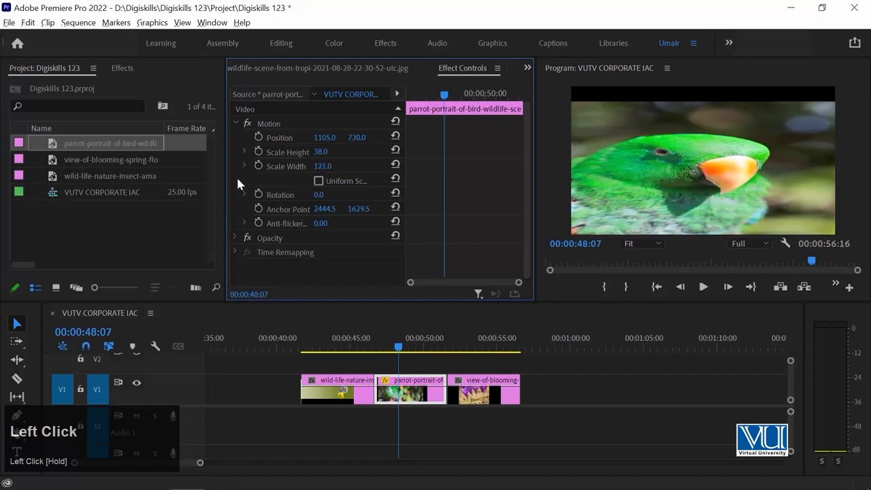
- Turn Uniform Scale back on for the parrot clip and fit it at scale 52 and vertical position 686
{"action": "left_click", "coordinate": [319, 181]}
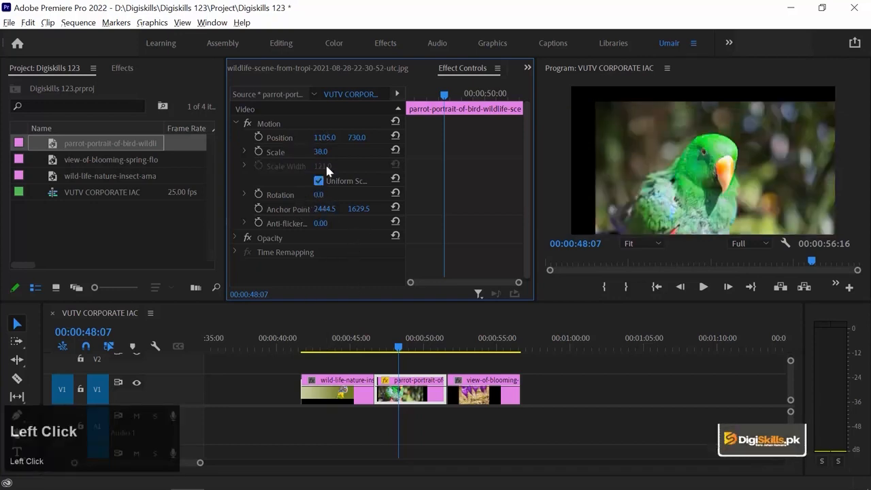
{"action": "left_click_drag", "start_coordinate": [320, 152], "coordinate": [327, 152]}
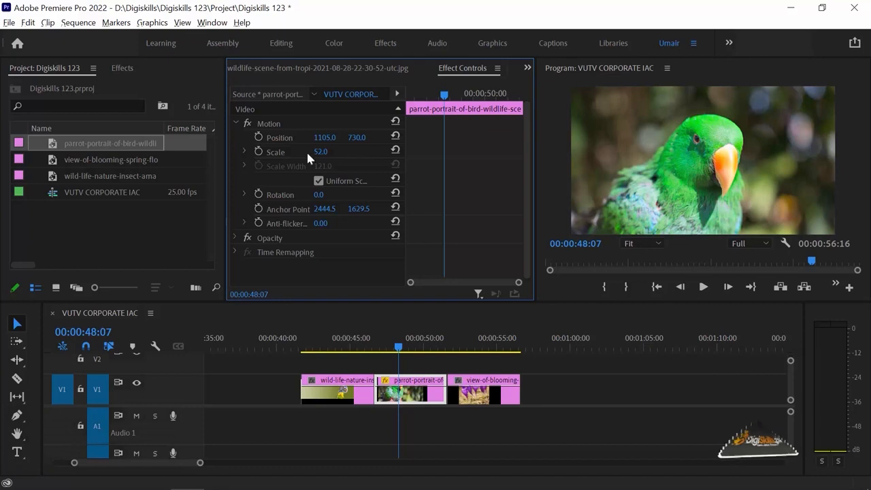
{"action": "left_click_drag", "start_coordinate": [358, 138], "coordinate": [324, 134]}
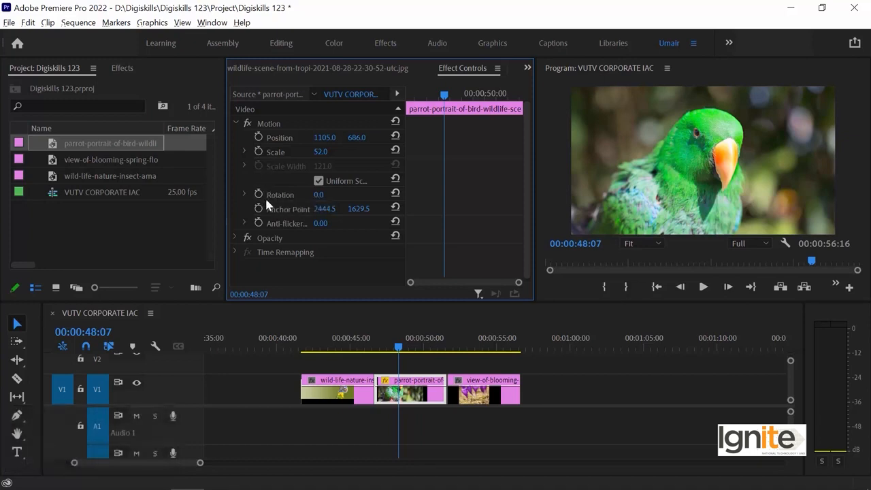
- Try rotating the parrot clip to 30 degrees and on to 171 degrees
{"action": "left_click", "coordinate": [317, 196]}
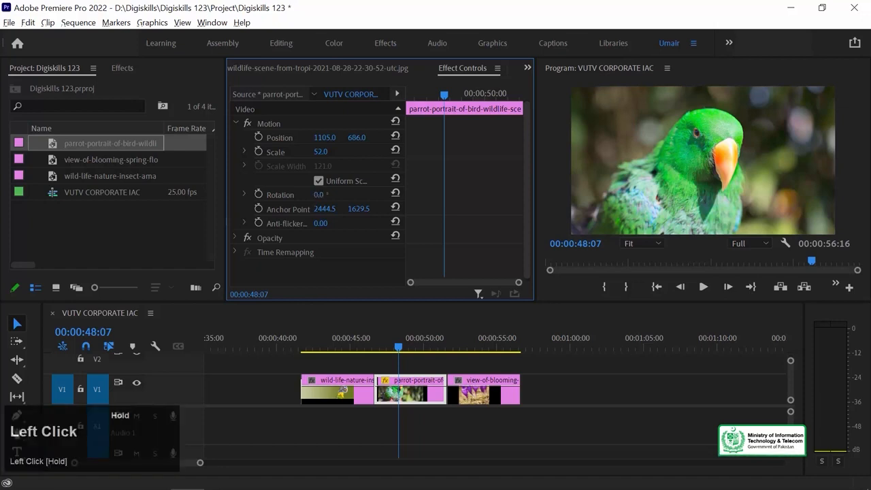
{"action": "left_click_drag", "start_coordinate": [317, 194], "coordinate": [337, 194]}
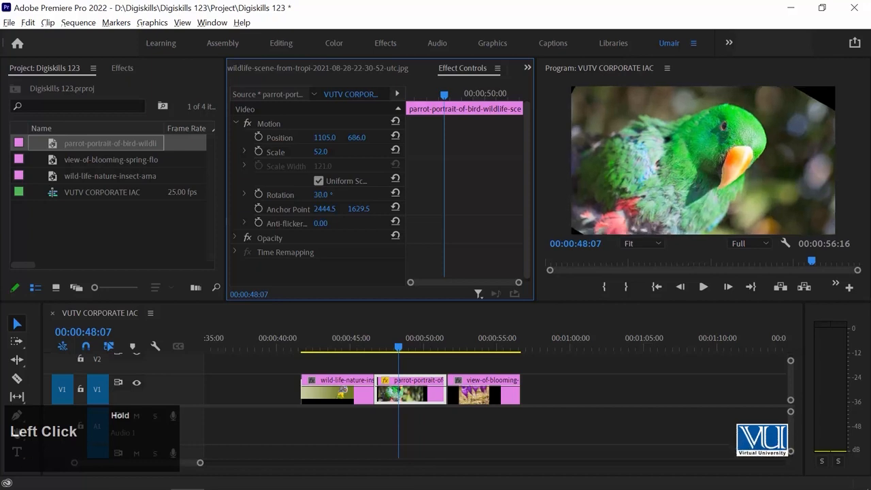
{"action": "mouse_move", "coordinate": [338, 194]}
{"action": "left_mouse_down"}
{"action": "mouse_move", "coordinate": [317, 195]}
{"action": "mouse_move", "coordinate": [337, 195]}
{"action": "left_mouse_up"}
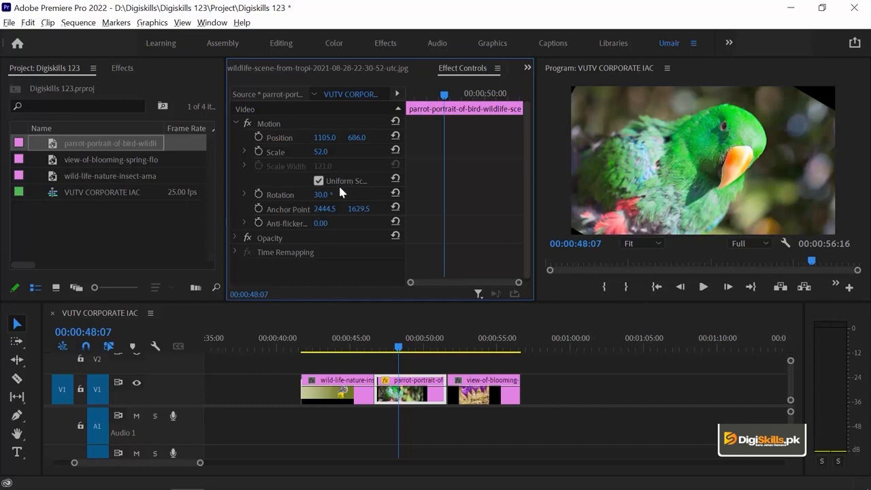
{"action": "left_click_drag", "start_coordinate": [323, 195], "coordinate": [419, 194]}
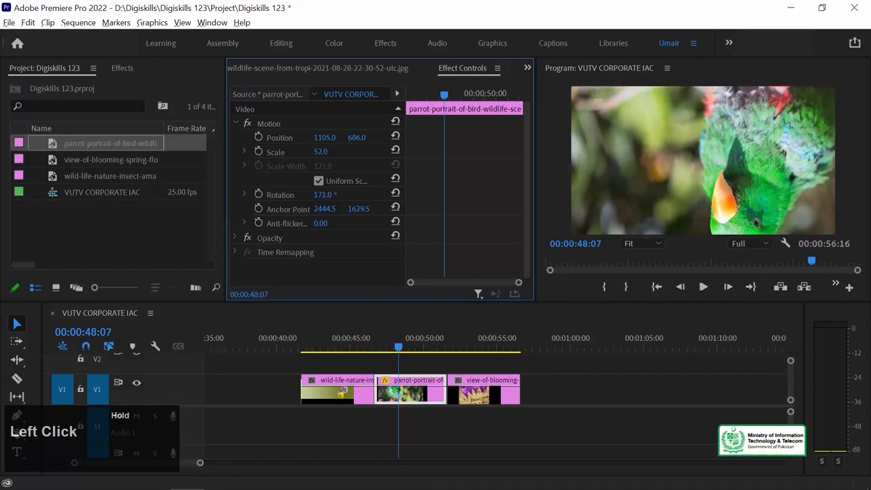
- Set the parrot clip's rotation to exactly 90 degrees
{"action": "left_click", "coordinate": [320, 196]}
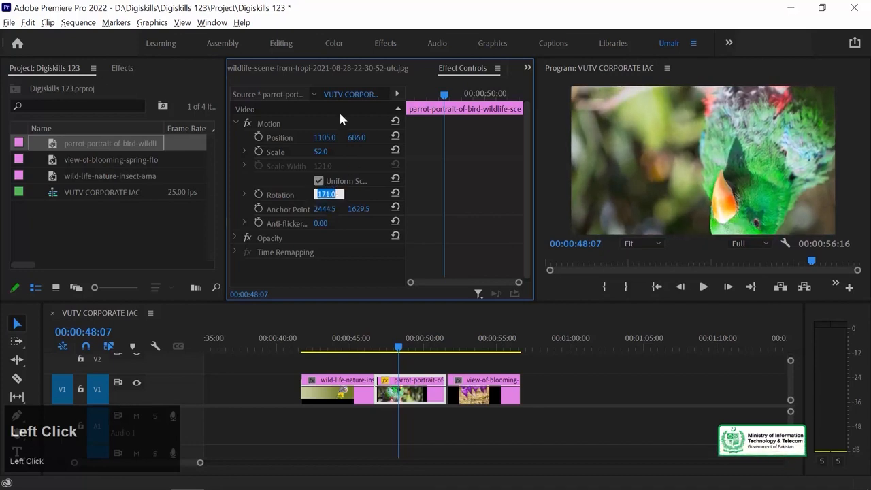
{"action": "key", "text": "Num_Lock"}
{"action": "type", "text": "90"}
{"action": "key", "text": "Return"}
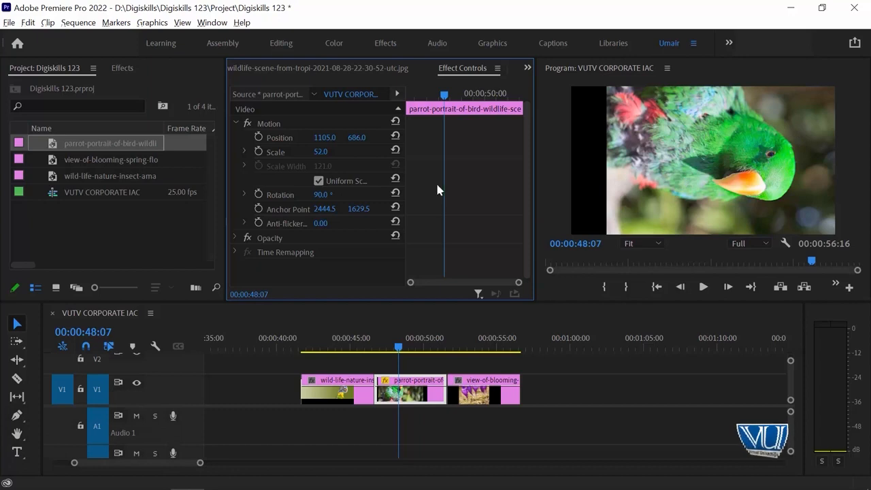
- Set the parrot clip's rotation to -90 degrees so it lies the opposite way
{"action": "left_click", "coordinate": [319, 197]}
{"action": "type", "text": "-90"}
{"action": "key", "text": "Return"}
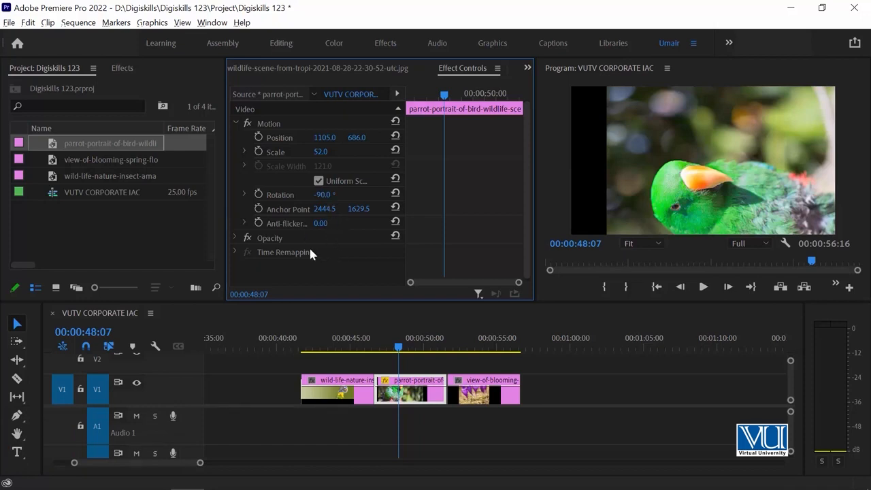
{"action": "left_click", "coordinate": [326, 196]}
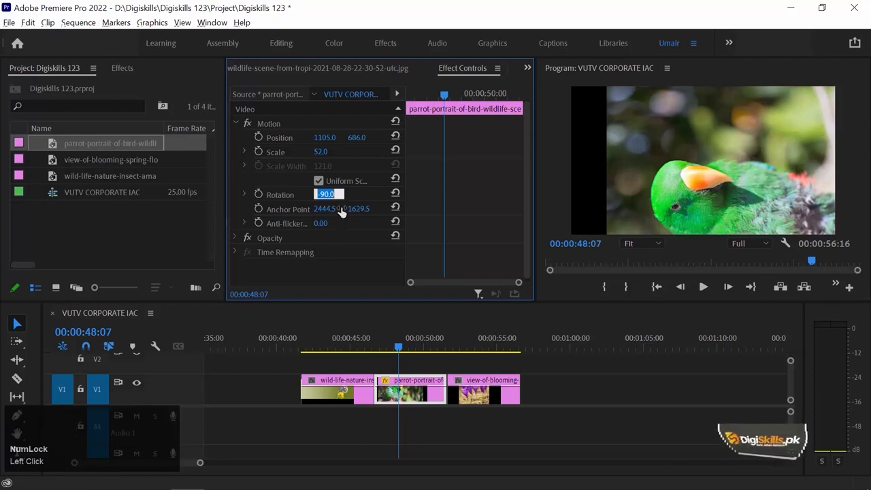
{"action": "left_click", "coordinate": [344, 158]}
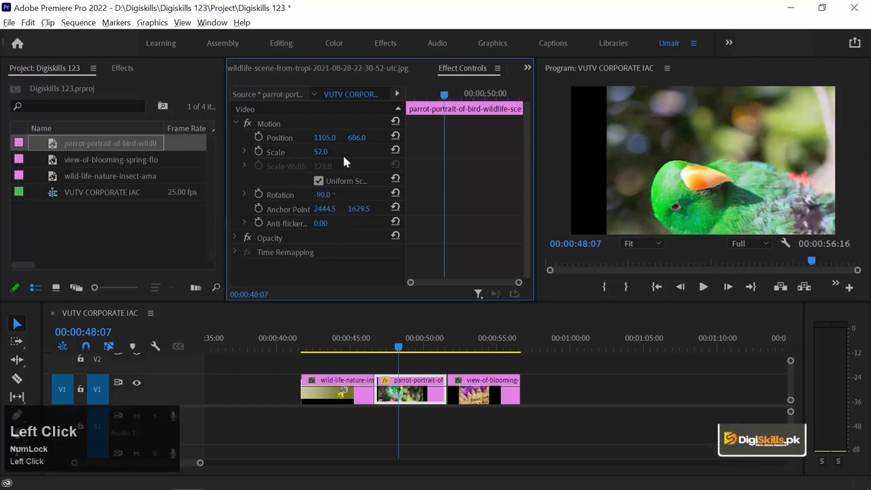
- Move the rotated parrot clip to horizontal position 842 and set its scale to 80 to fill the frame
{"action": "left_click_drag", "start_coordinate": [320, 142], "coordinate": [364, 142]}
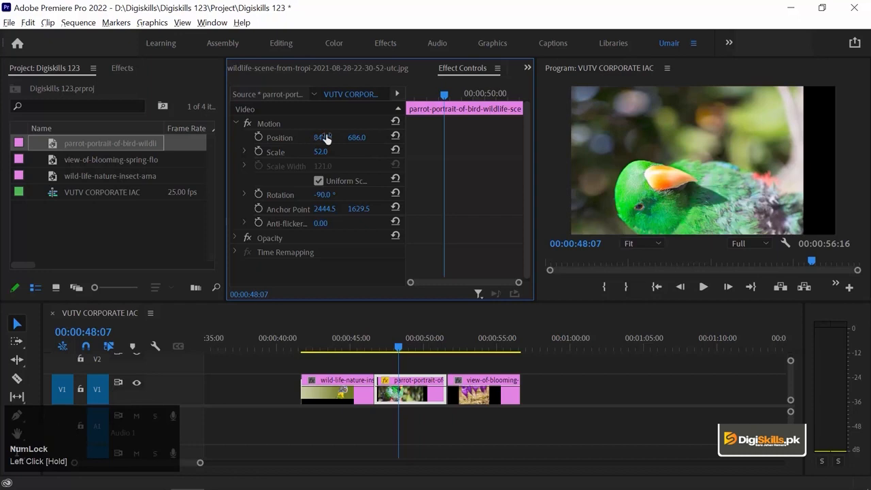
{"action": "left_click", "coordinate": [337, 125]}
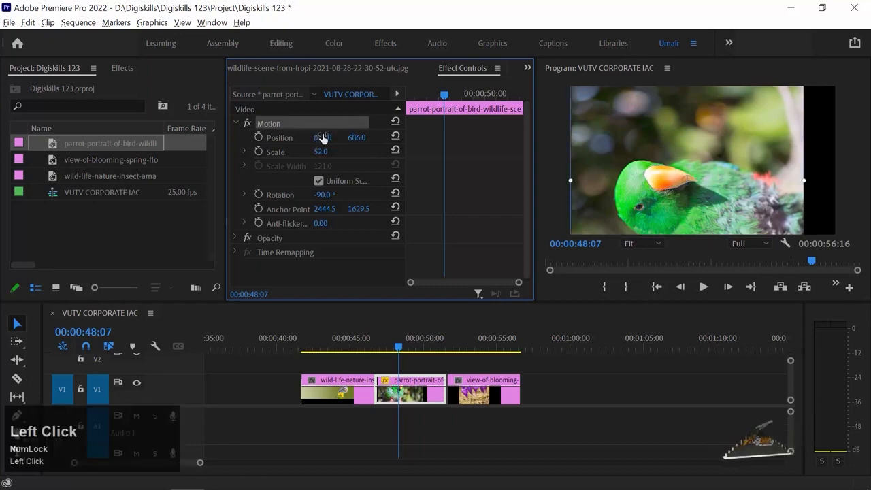
{"action": "left_click", "coordinate": [322, 151]}
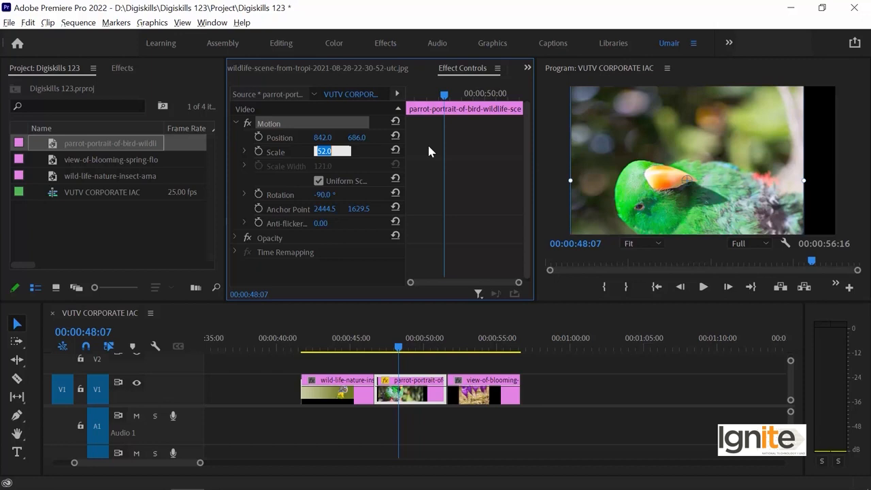
{"action": "type", "text": "80"}
{"action": "key", "text": "Return"}
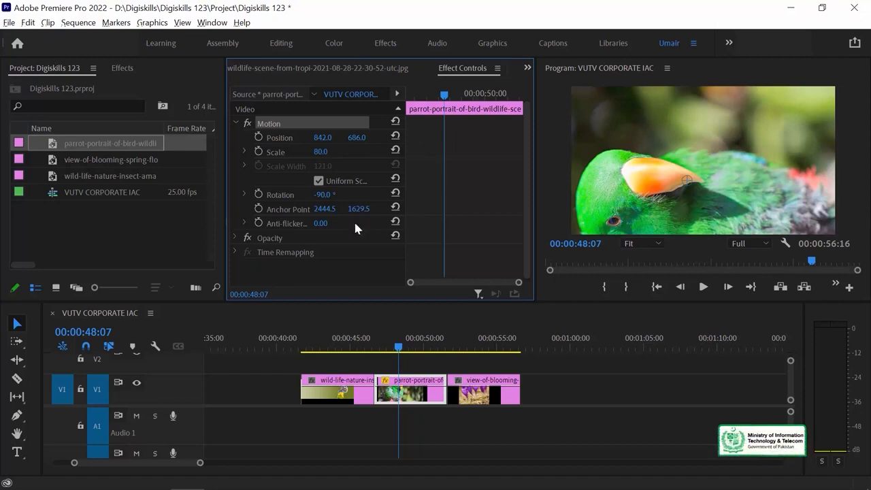
- Set the parrot clip's rotation to 30 degrees
{"action": "left_click", "coordinate": [323, 196]}
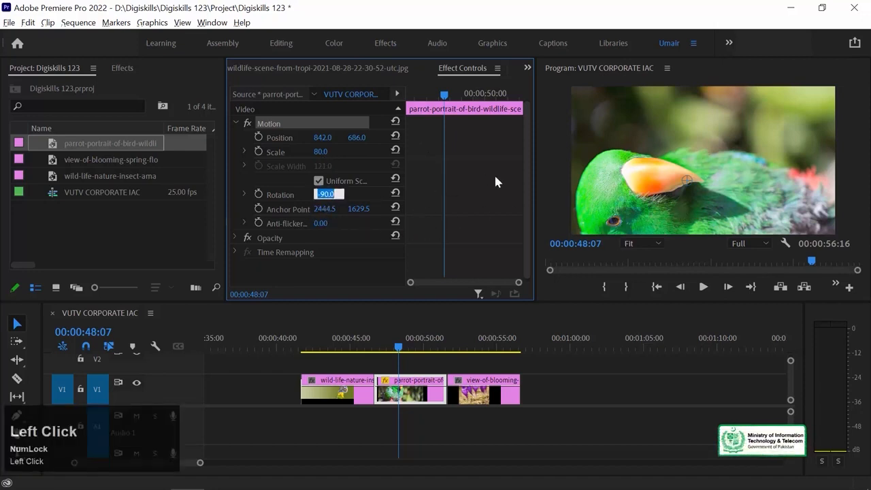
{"action": "type", "text": "30"}
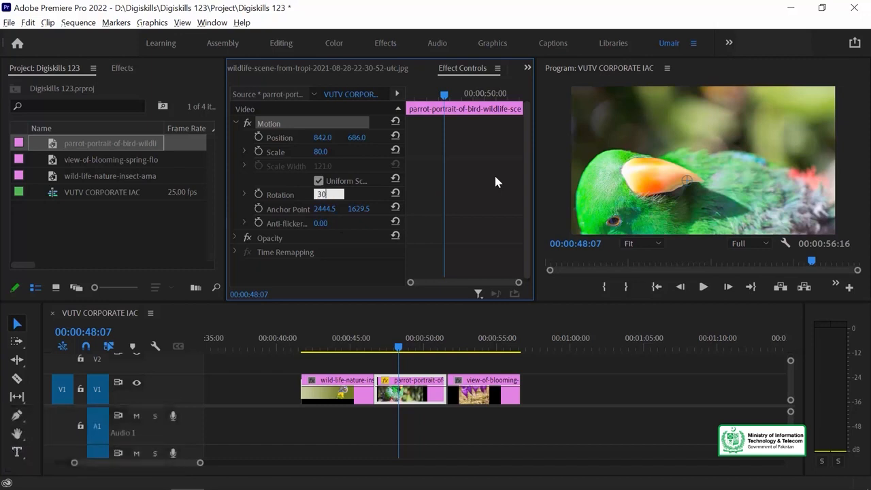
{"action": "key", "text": "Return"}
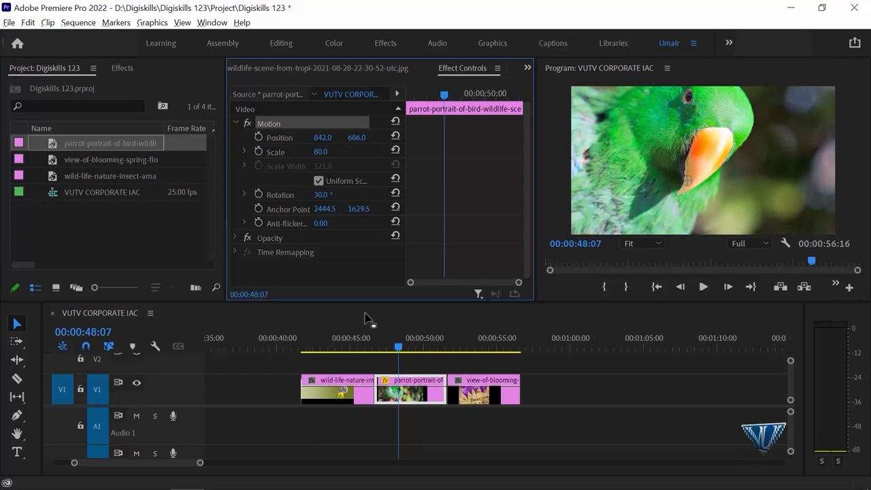
- Adjust the parrot clip's Motion values to vertical position 780, scale 74 and rotation 42 degrees
{"action": "left_click_drag", "start_coordinate": [355, 137], "coordinate": [368, 138]}
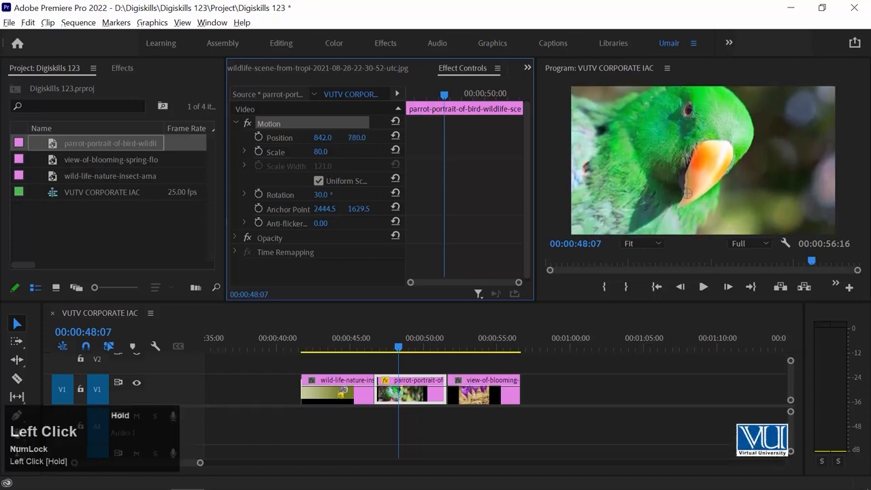
{"action": "left_click_drag", "start_coordinate": [319, 152], "coordinate": [314, 152]}
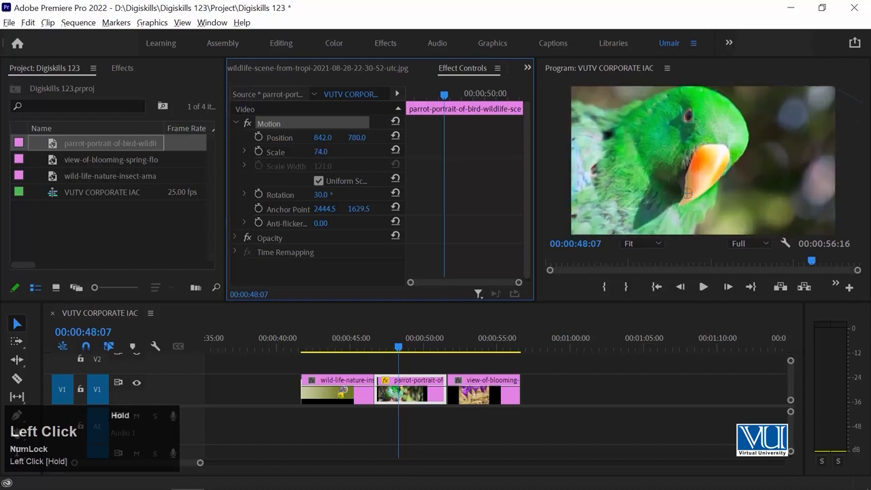
{"action": "left_click_drag", "start_coordinate": [321, 194], "coordinate": [327, 194]}
{"action": "left_click", "coordinate": [319, 152]}
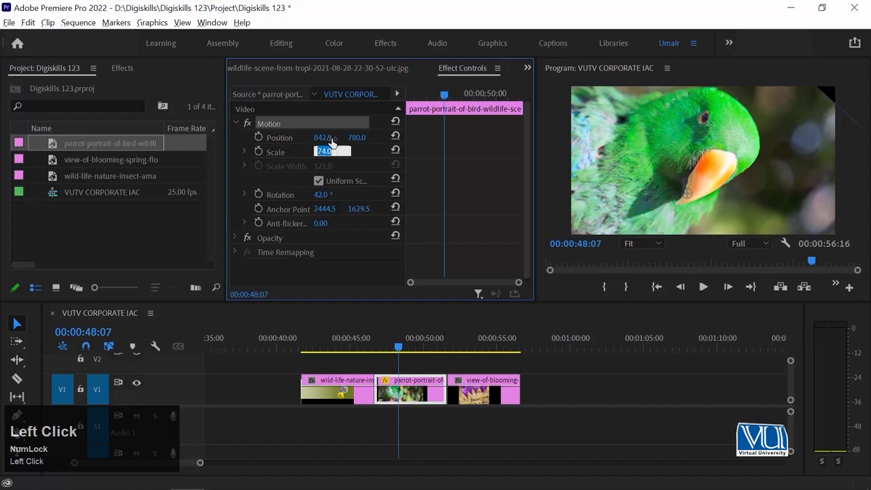
{"action": "left_click", "coordinate": [357, 137]}
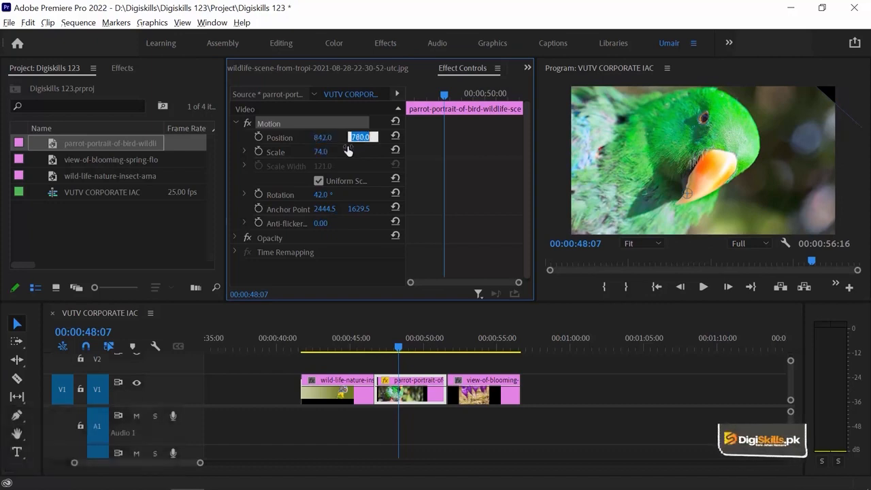
{"action": "left_click", "coordinate": [329, 149]}
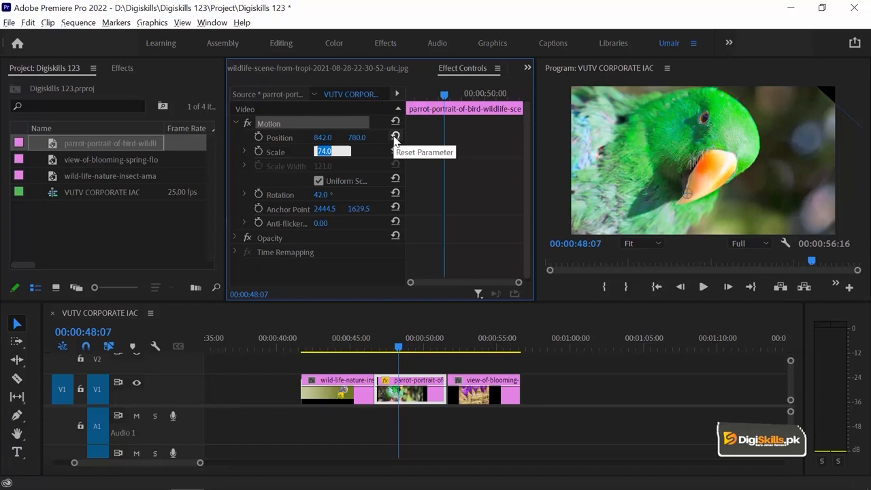
{"action": "left_click", "coordinate": [324, 121]}
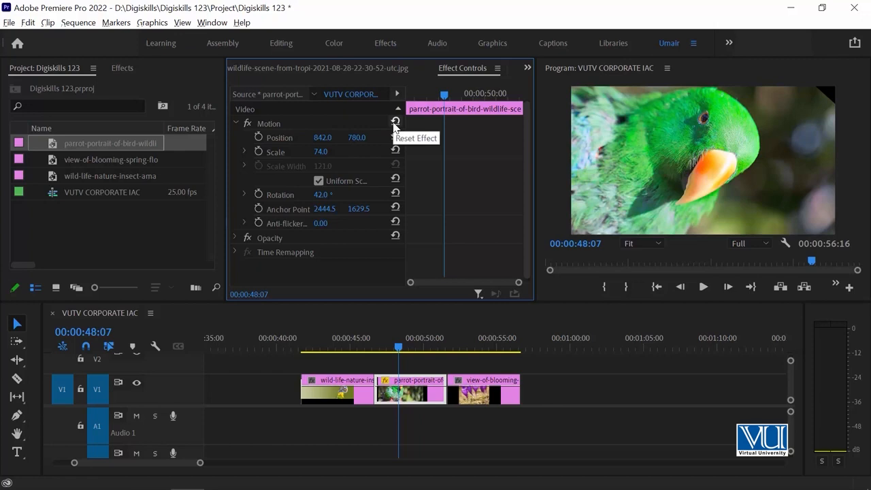
- Turn off Uniform Scale and distort the parrot clip to a scale height of 156 and a scale width of 34
{"action": "left_click", "coordinate": [318, 181]}
{"action": "left_click_drag", "start_coordinate": [319, 152], "coordinate": [376, 151]}
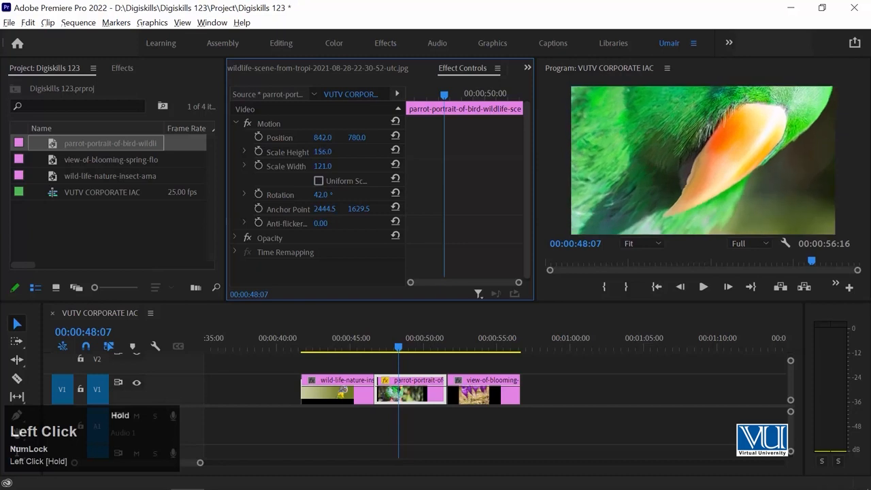
{"action": "left_click_drag", "start_coordinate": [322, 166], "coordinate": [317, 194]}
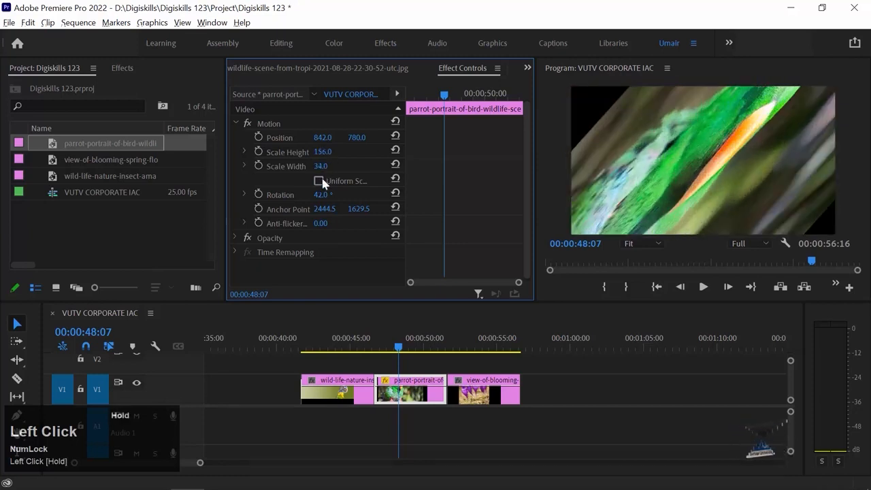
- Shift the distorted parrot clip to vertical position 2058 and rotate it to -17 degrees
{"action": "left_click_drag", "start_coordinate": [354, 138], "coordinate": [735, 137]}
{"action": "left_click_drag", "start_coordinate": [323, 194], "coordinate": [207, 101]}
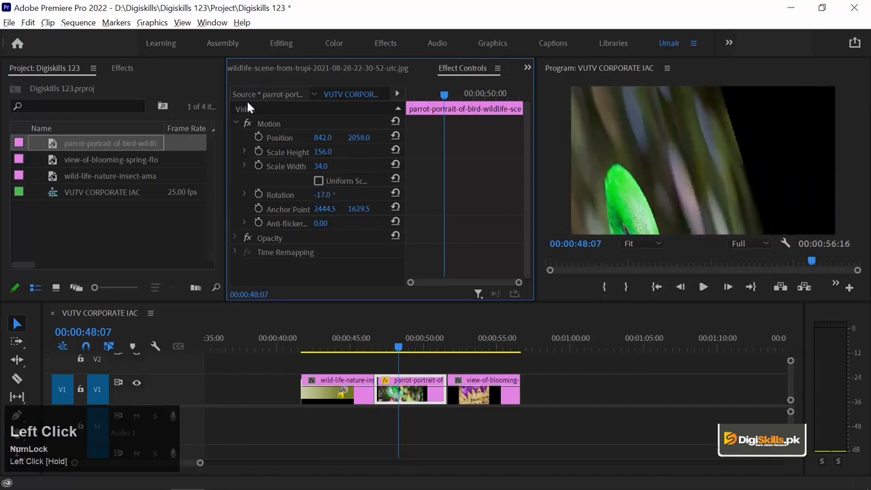
- Try resetting the parrot clip's entire Motion effect, and undo that reset
{"action": "left_click", "coordinate": [396, 121]}
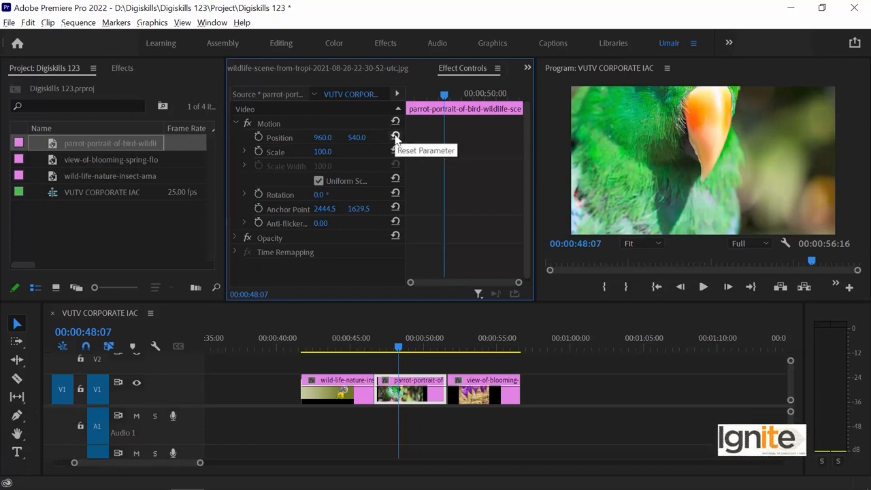
{"action": "key", "text": "ctrl+z"}
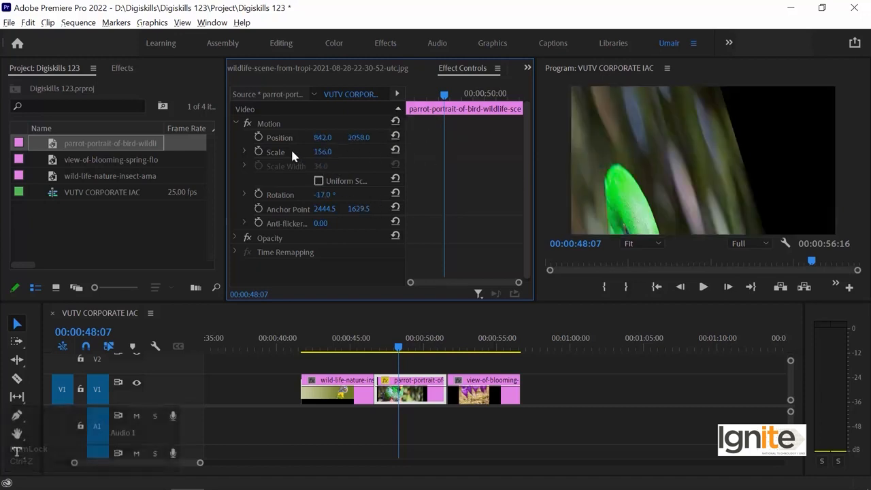
- Reset the parrot clip's scale height, position and rotation individually, and turn Uniform Scale back on
{"action": "left_click", "coordinate": [395, 150]}
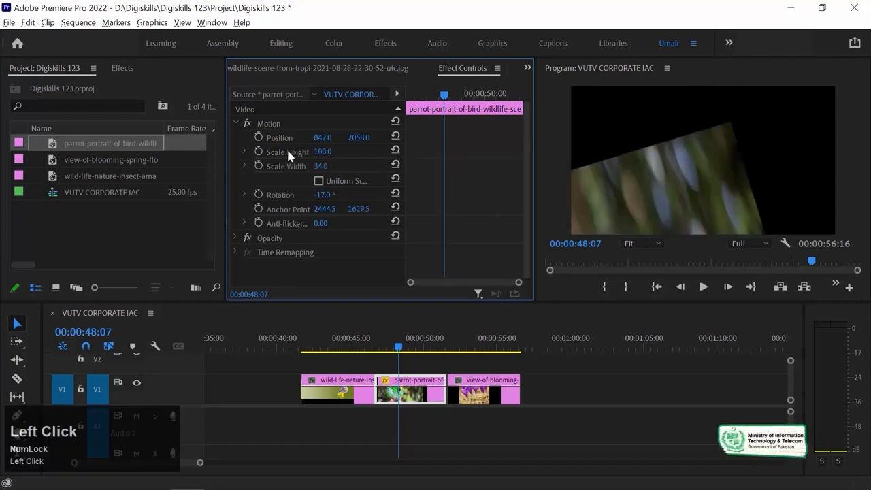
{"action": "left_click", "coordinate": [395, 136]}
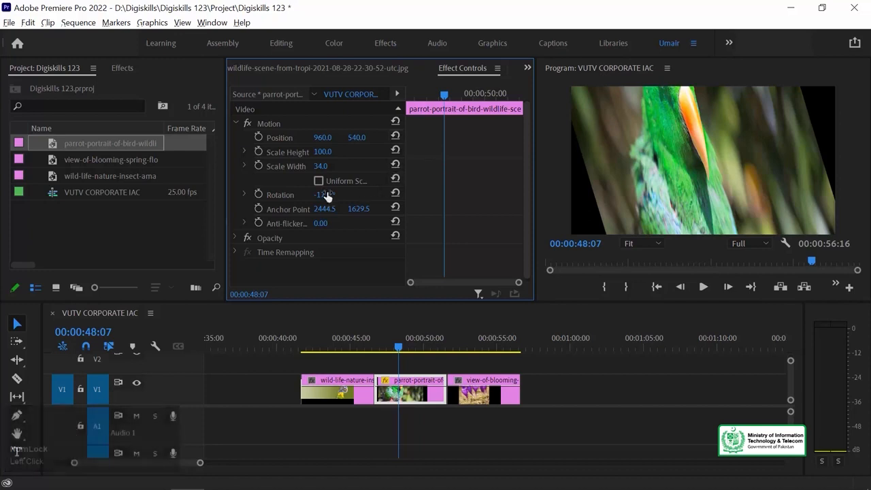
{"action": "left_click", "coordinate": [394, 194]}
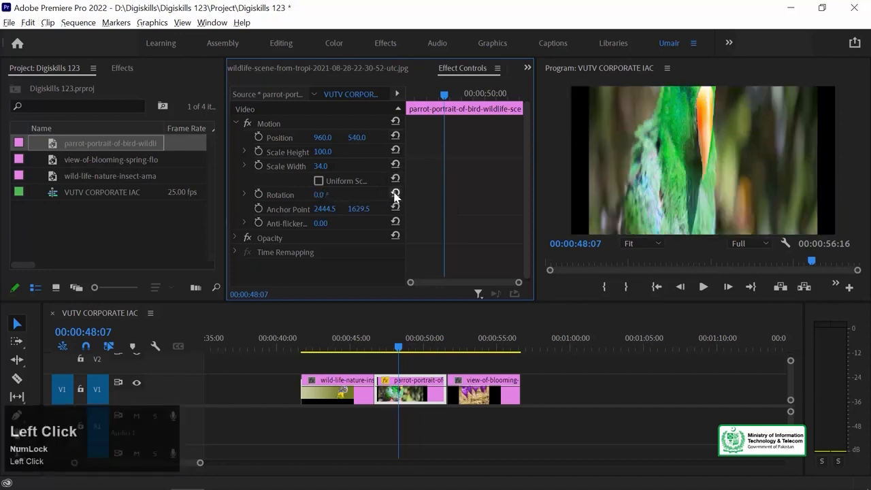
{"action": "left_click", "coordinate": [318, 182]}
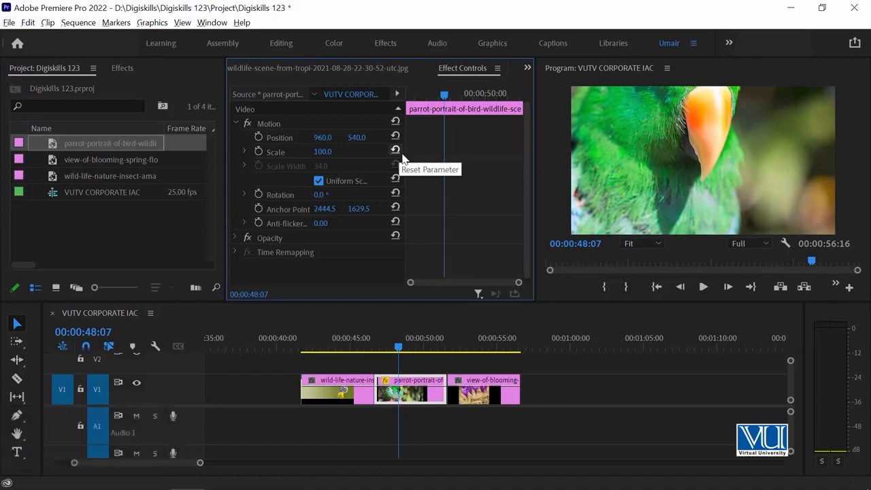
- Reframe the parrot clip with a scale of 43 and a vertical position of 687 so it fills the frame
{"action": "left_click_drag", "start_coordinate": [358, 137], "coordinate": [682, 136]}
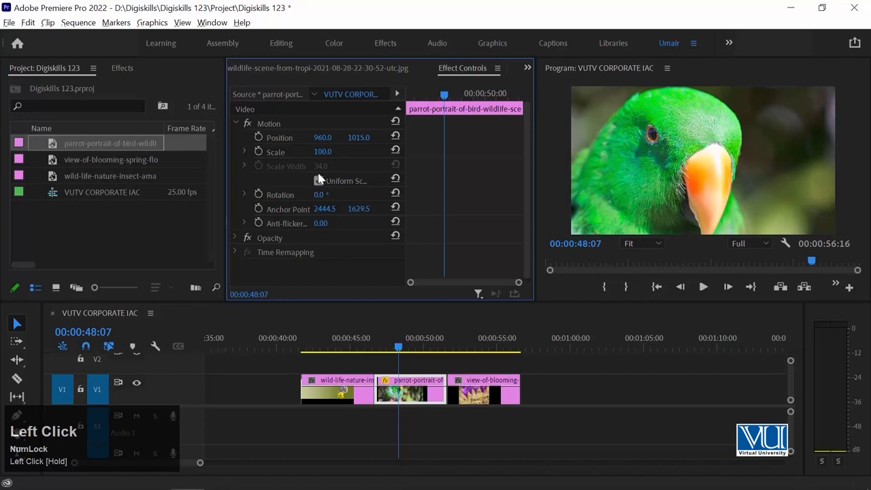
{"action": "left_click_drag", "start_coordinate": [326, 150], "coordinate": [287, 150]}
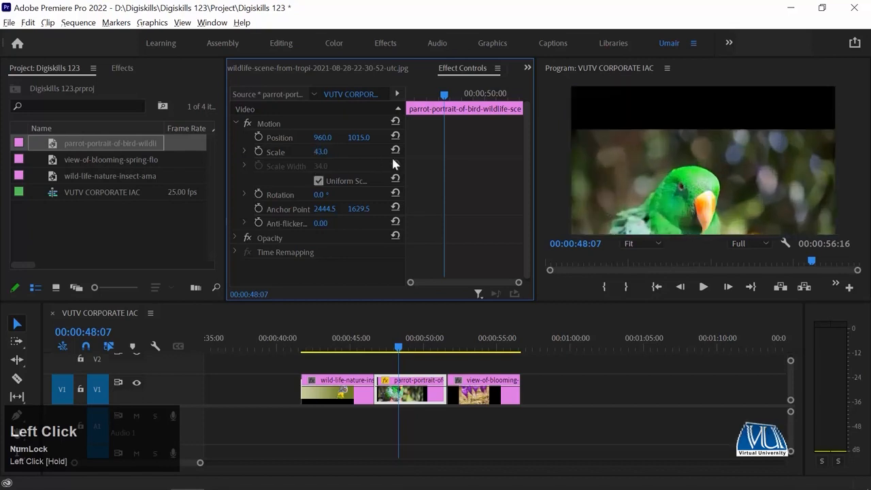
{"action": "left_click_drag", "start_coordinate": [358, 137], "coordinate": [148, 137]}
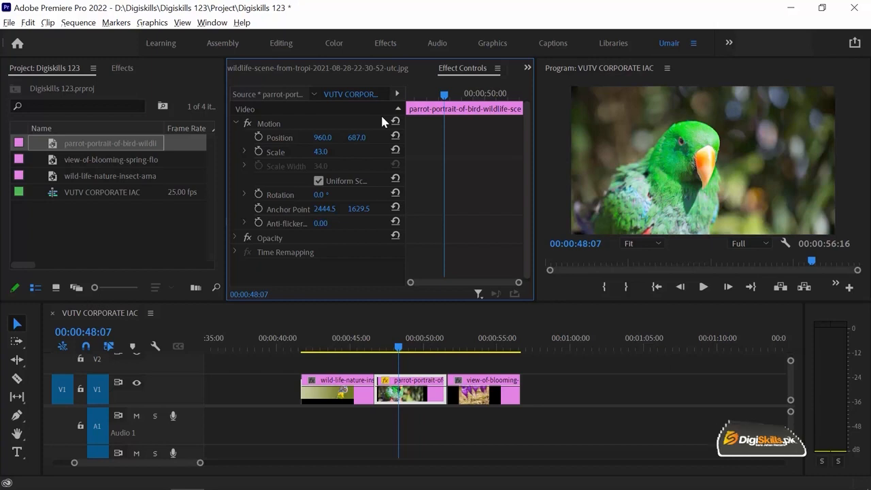
- Reselect the parrot clip in the timeline and preview it at 00:00:49:10 and 00:00:48:21
{"action": "left_click", "coordinate": [467, 430]}
{"action": "left_click", "coordinate": [421, 395]}
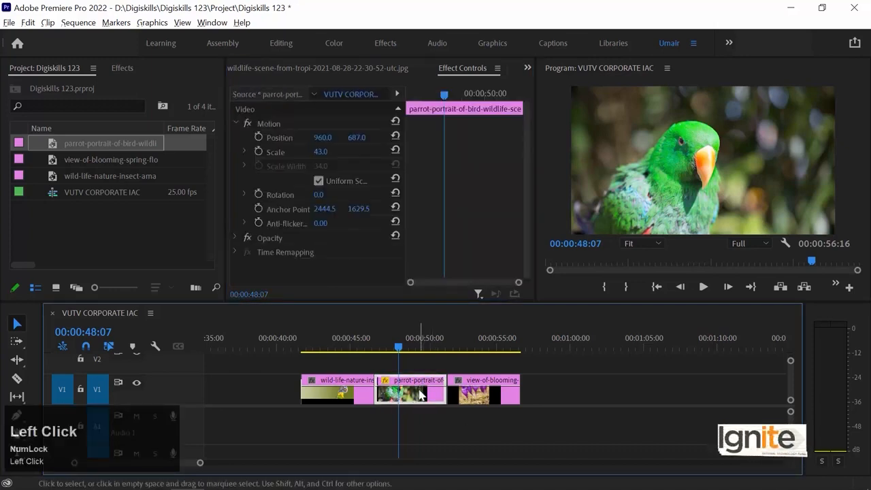
{"action": "left_click_drag", "start_coordinate": [401, 347], "coordinate": [415, 347]}
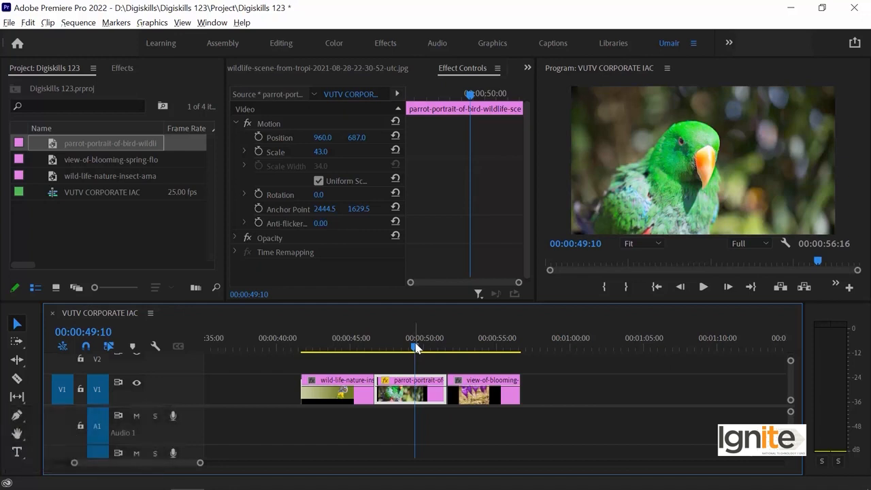
{"action": "left_click", "coordinate": [408, 347]}
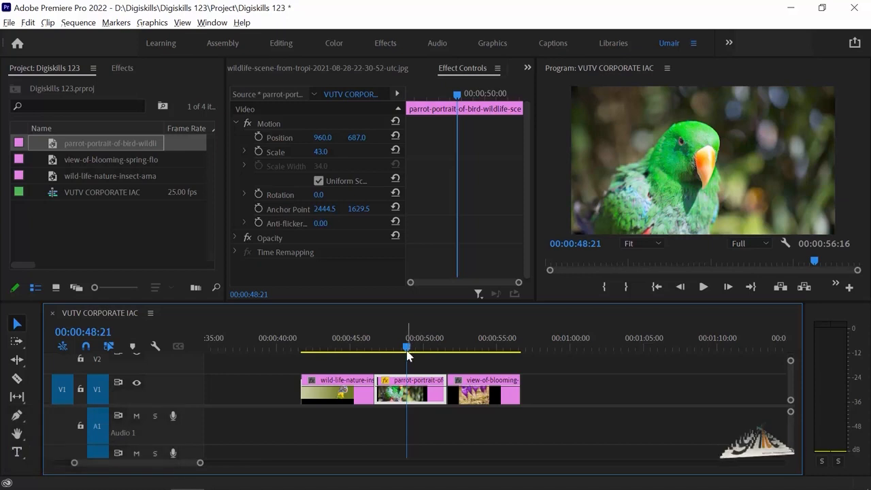
- With the playhead over the flower clip at 00:00:54:05, set the selected parrot clip's scale to 67, and check it at 00:00:49:10
{"action": "left_click_drag", "start_coordinate": [407, 346], "coordinate": [484, 346]}
{"action": "left_click_drag", "start_coordinate": [320, 152], "coordinate": [290, 152]}
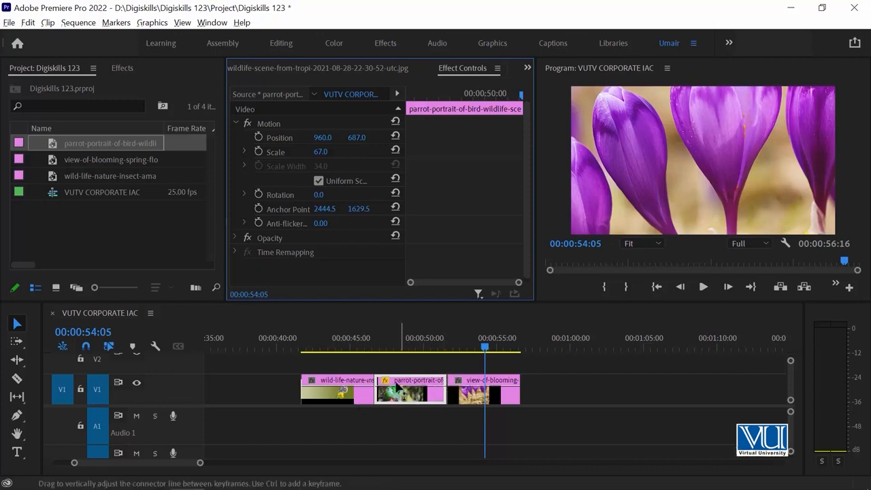
{"action": "left_click", "coordinate": [414, 343]}
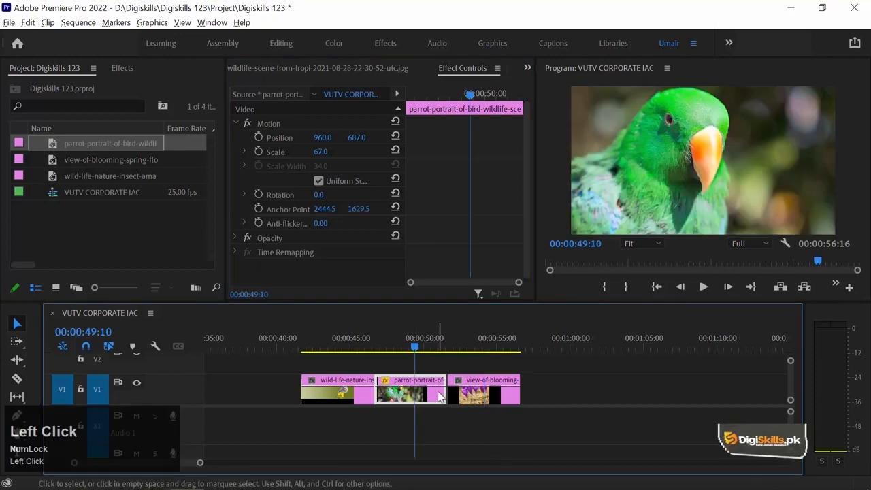
- Deselect the parrot clip and select it again to show its effect properties
{"action": "left_click", "coordinate": [395, 368]}
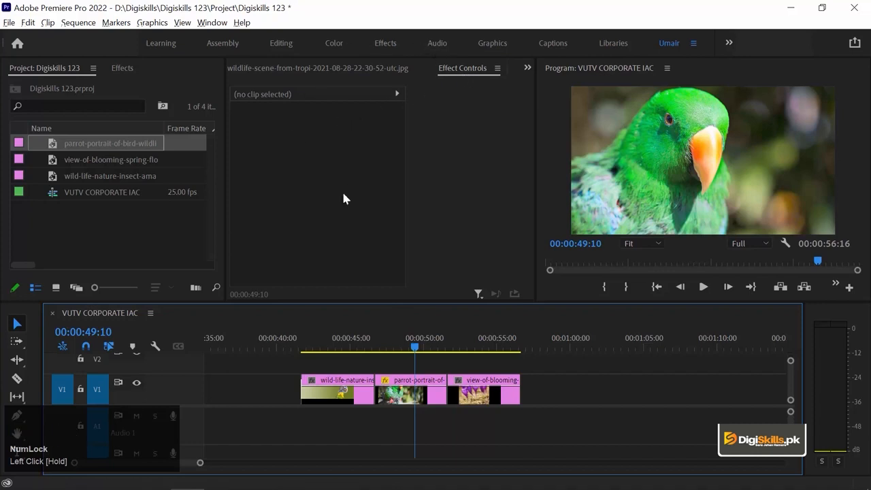
{"action": "left_click", "coordinate": [400, 398]}
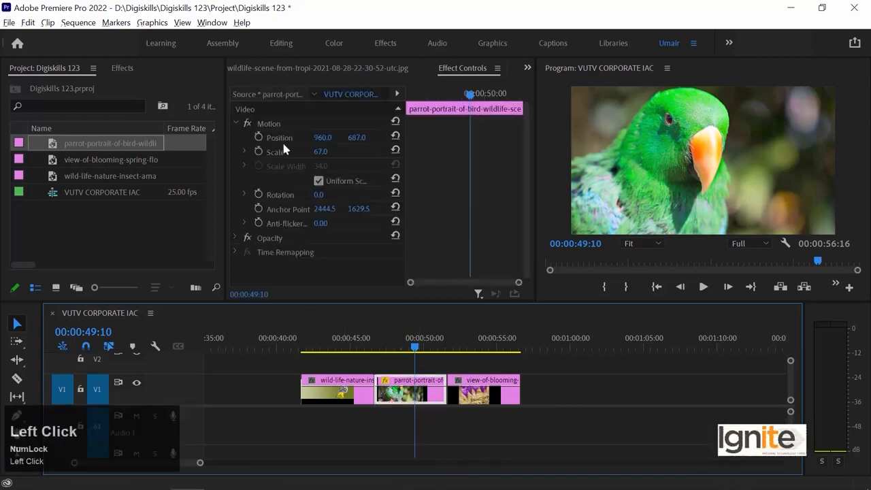